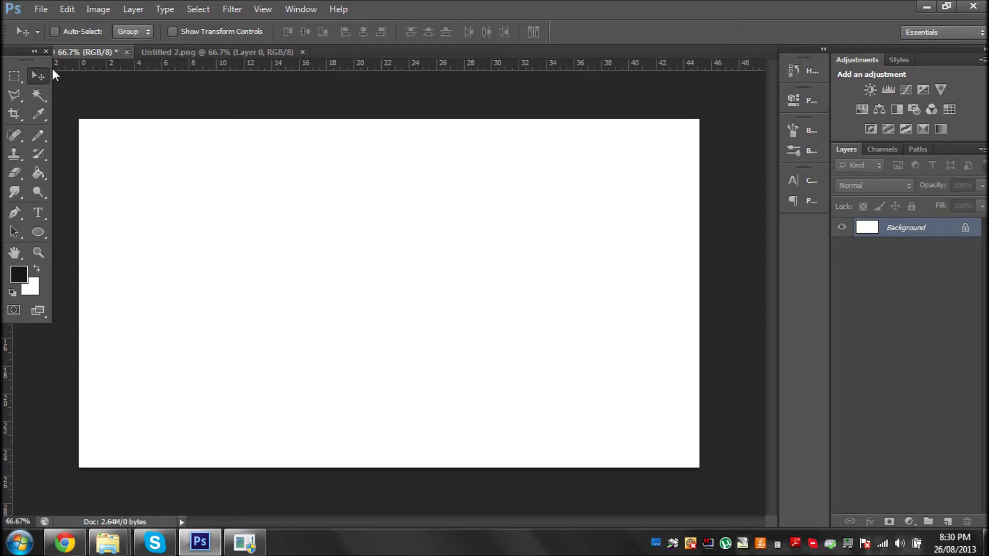
- Drag the mountain photo from the Mixed Textures folder onto the Photoshop canvas
mouse_move(108, 543)
left_click(88, 484)
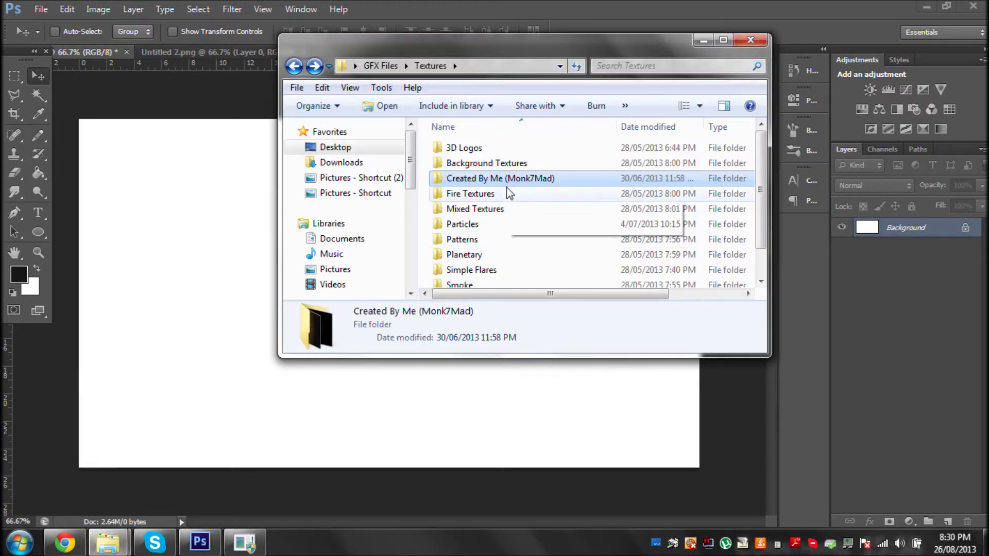
double_click(500, 209)
scroll(501, 208, "down", 3)
left_click_drag(468, 222, 265, 303)
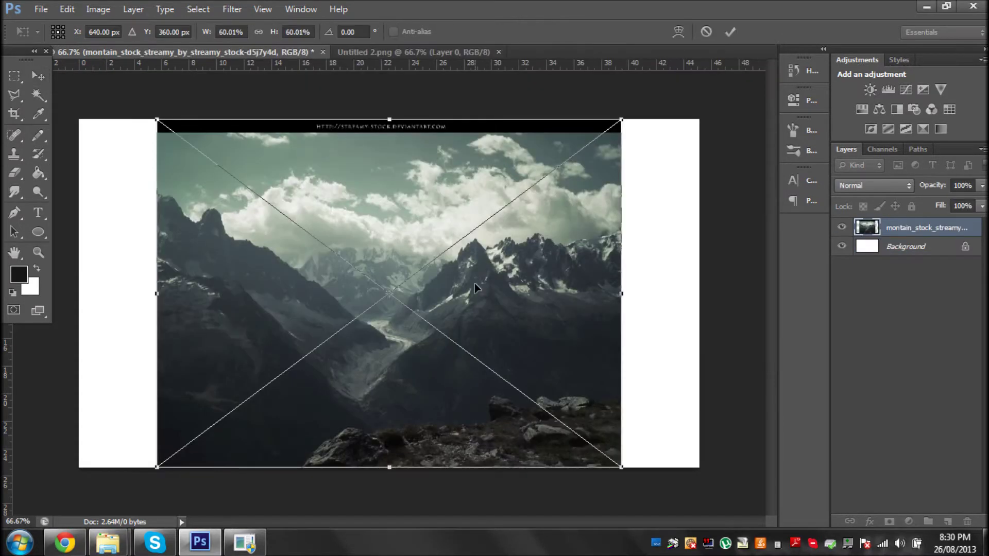
left_click_drag(474, 283, 397, 269)
- Enlarge the mountain photo to fill the canvas, commit it, and rasterize its layer
left_click_drag(545, 452, 700, 467)
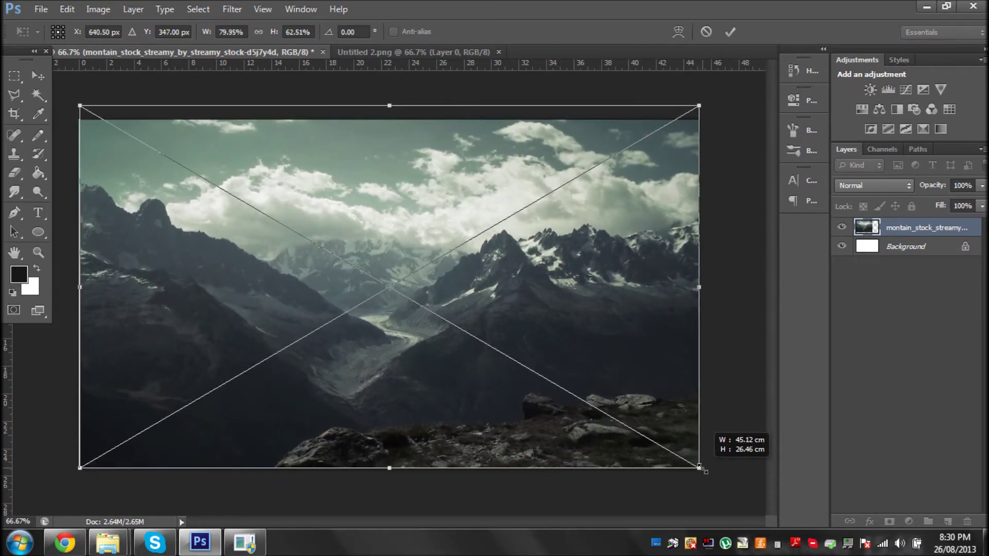
key("Return")
right_click(903, 222)
left_click(835, 169)
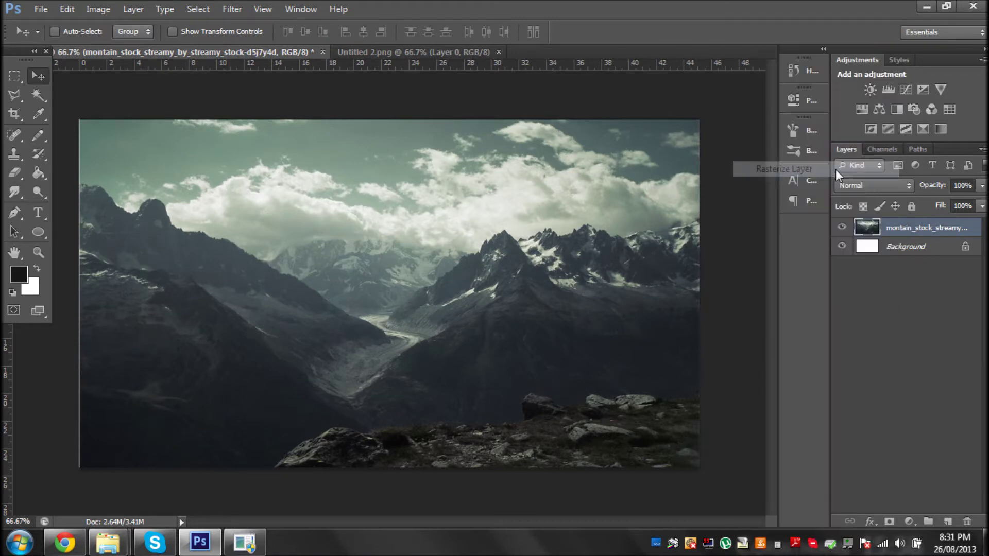
- Return Explorer to the Textures folder and nudge the mountain photo across the canvas
left_click(95, 481)
left_click(294, 66)
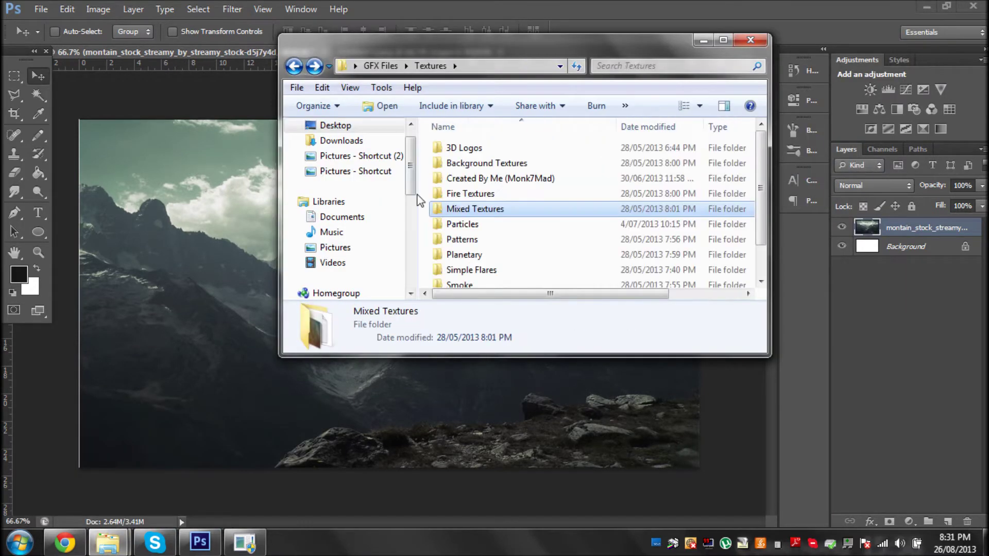
left_click(280, 252)
left_click_drag(280, 252, 283, 252)
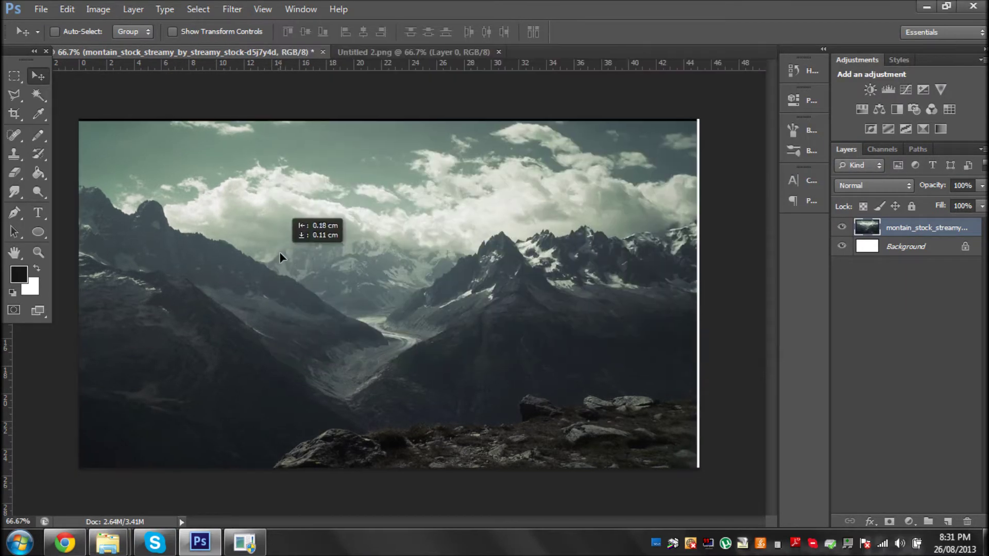
- Free Transform the photo, stretching its left and top edges past the canvas edges
left_click(40, 9)
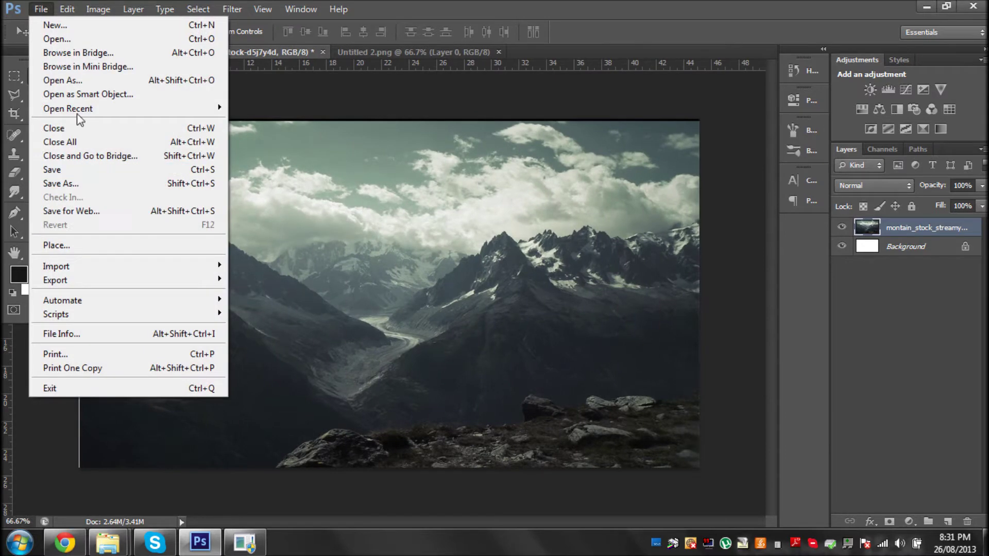
left_click(124, 265)
left_click_drag(79, 288, 73, 289)
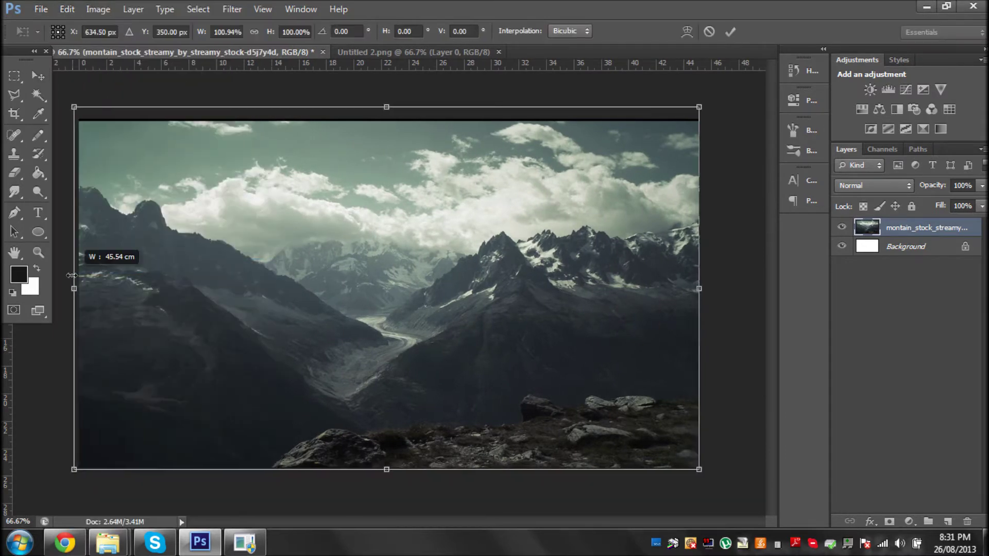
left_click_drag(374, 106, 374, 97)
key("Return")
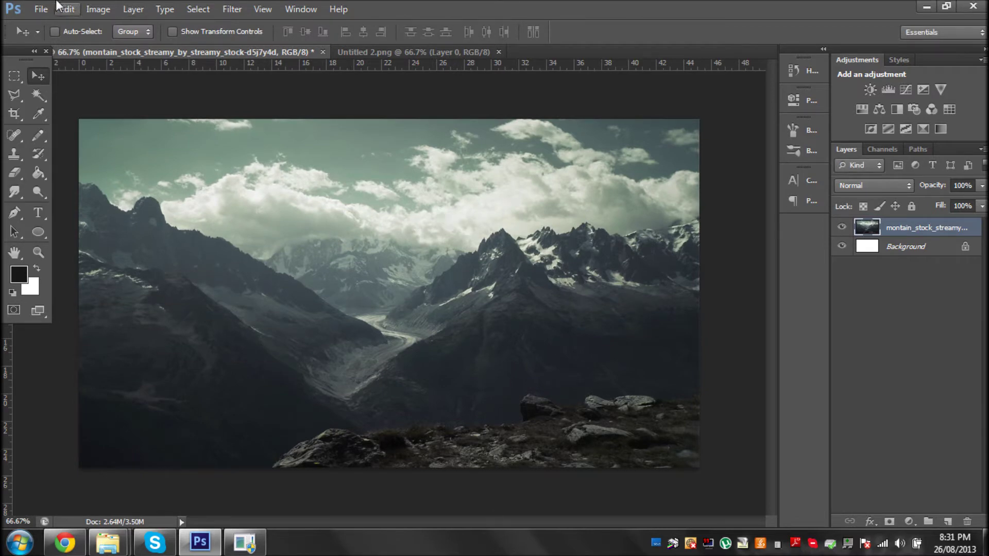
- Check the Desktop folder in Explorer, then create a new blank Photoshop document
left_click(107, 542)
left_click(356, 170)
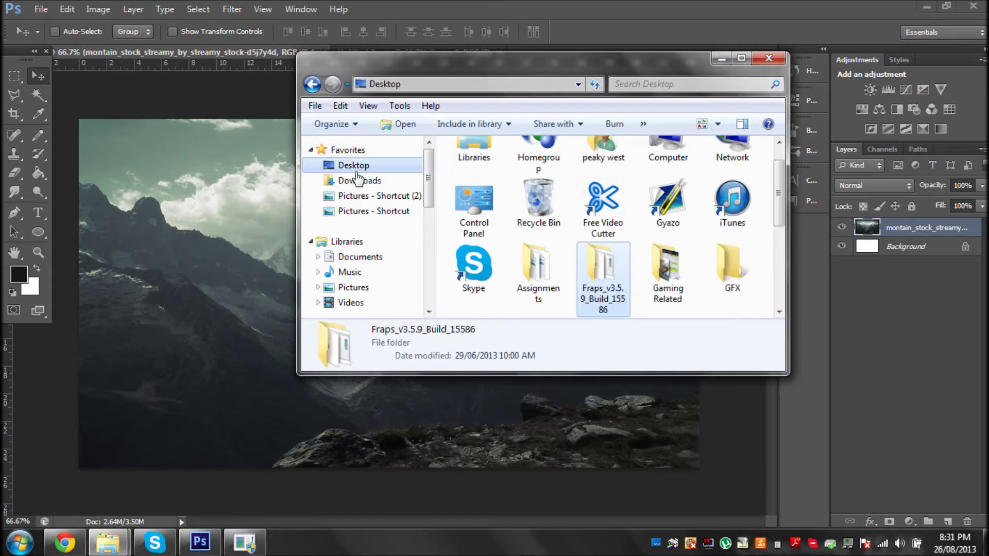
left_click(756, 57)
left_click(40, 9)
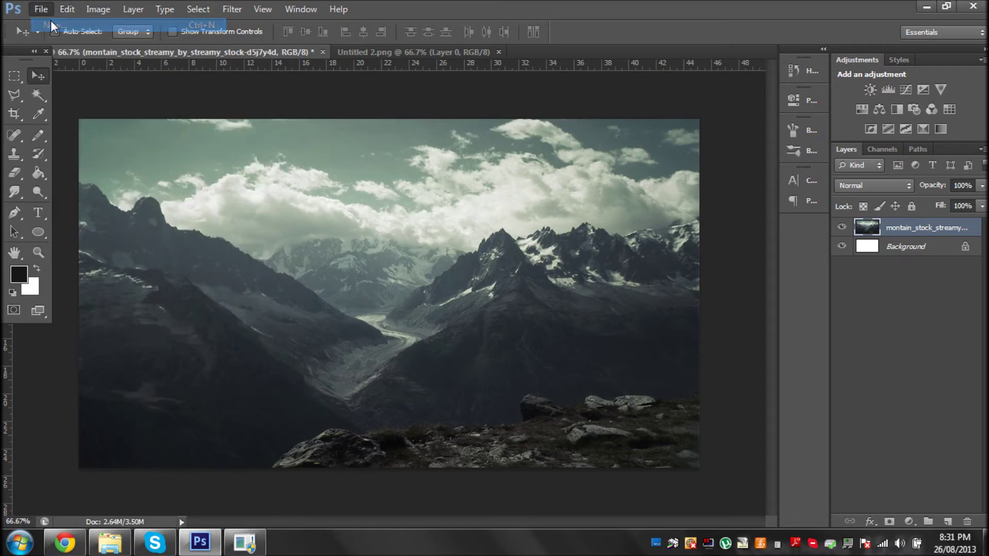
left_click(637, 125)
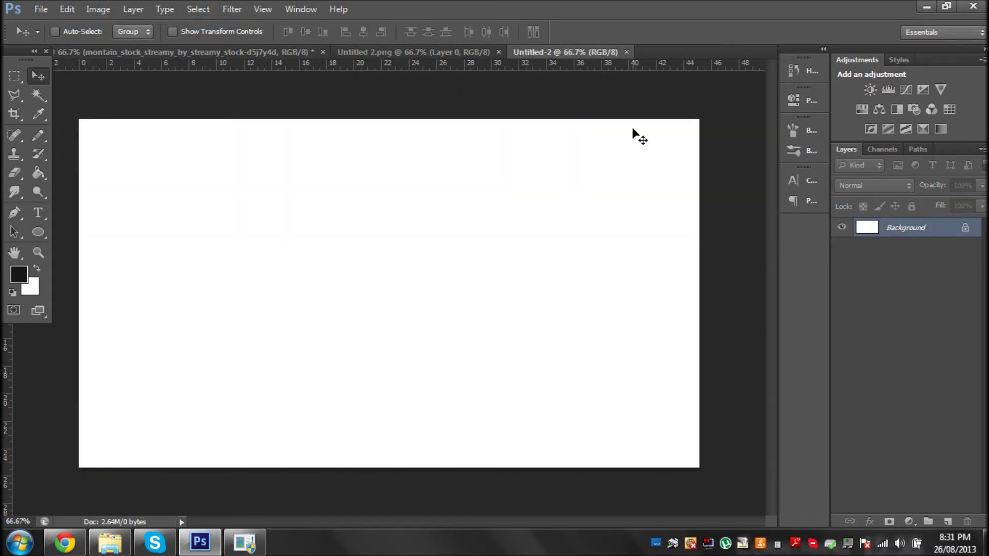
- Open the logo image Untitled 2.png in Photoshop
left_click(40, 9)
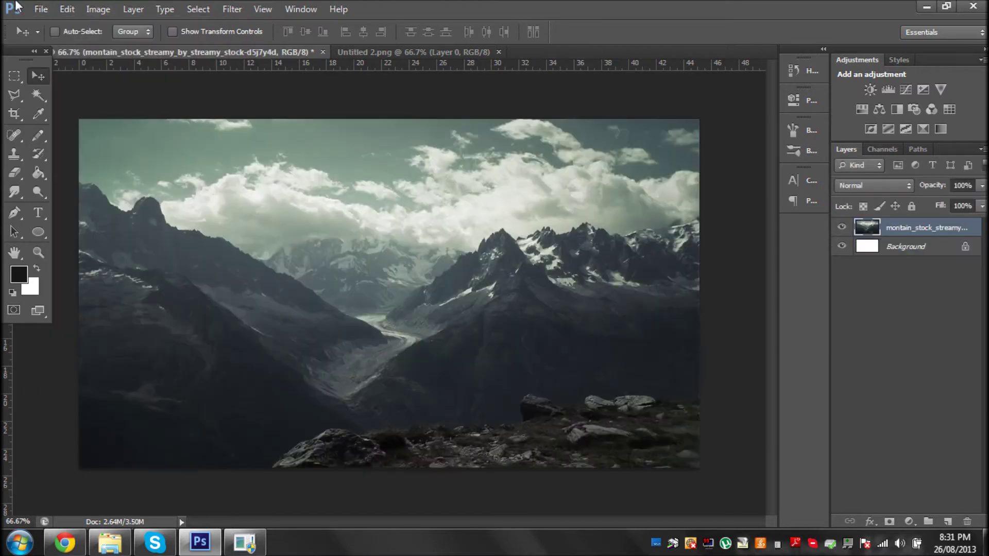
left_click(41, 8)
left_click(57, 39)
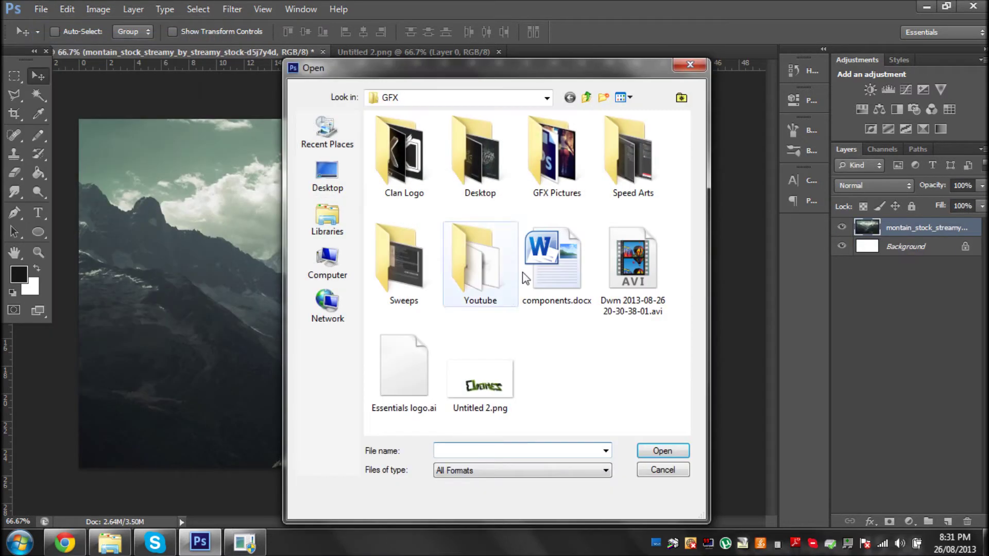
double_click(487, 361)
left_click(72, 7)
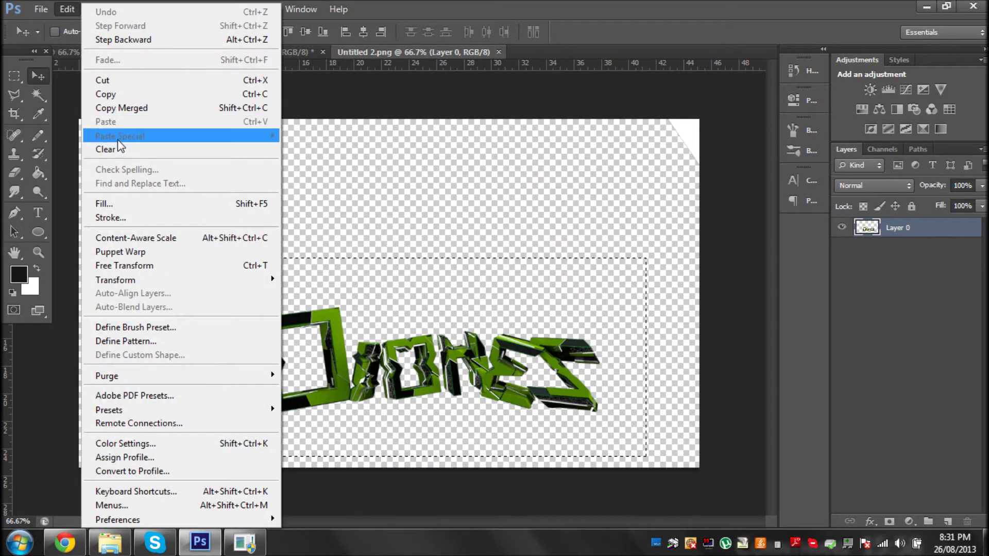
- Copy the green 3D logo and paste it into the mountain document
left_click(115, 93)
key("ctrl+Tab")
left_click(67, 9)
left_click(114, 122)
- Free Transform the logo, tilting it slightly and moving it onto the lower-right rocks
left_click(67, 9)
left_click(132, 199)
left_click_drag(314, 370, 323, 381)
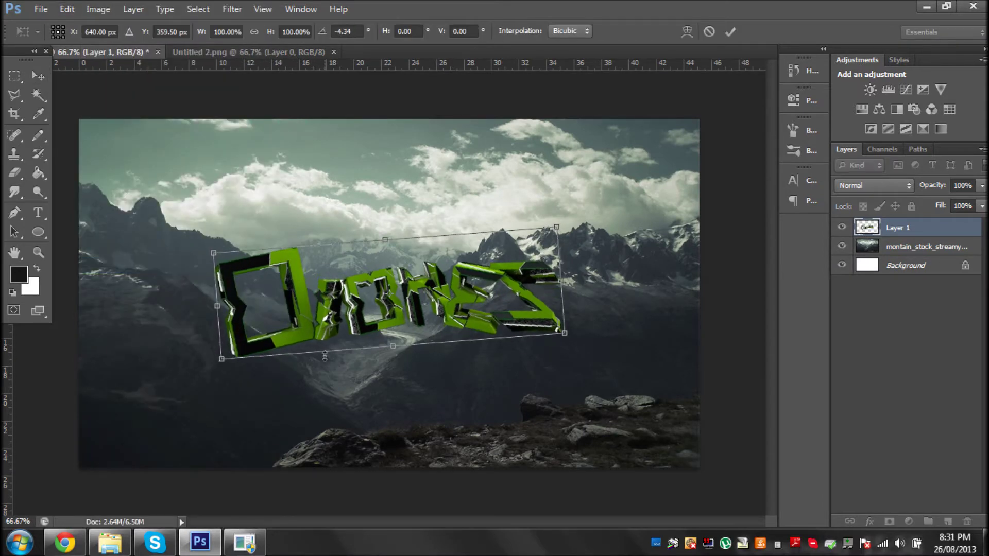
left_click_drag(343, 322, 449, 426)
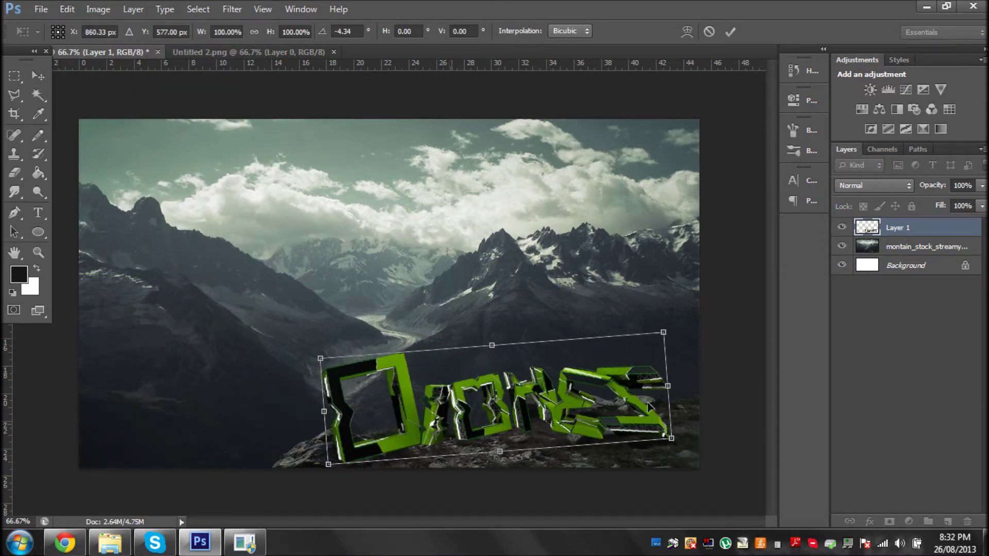
left_click_drag(662, 465, 659, 468)
left_click_drag(635, 397, 643, 397)
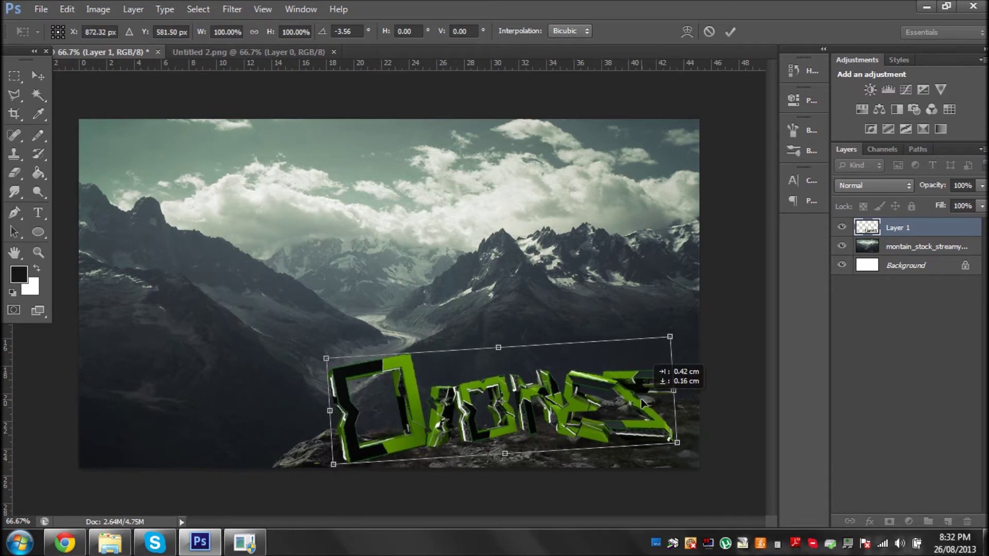
key("Return")
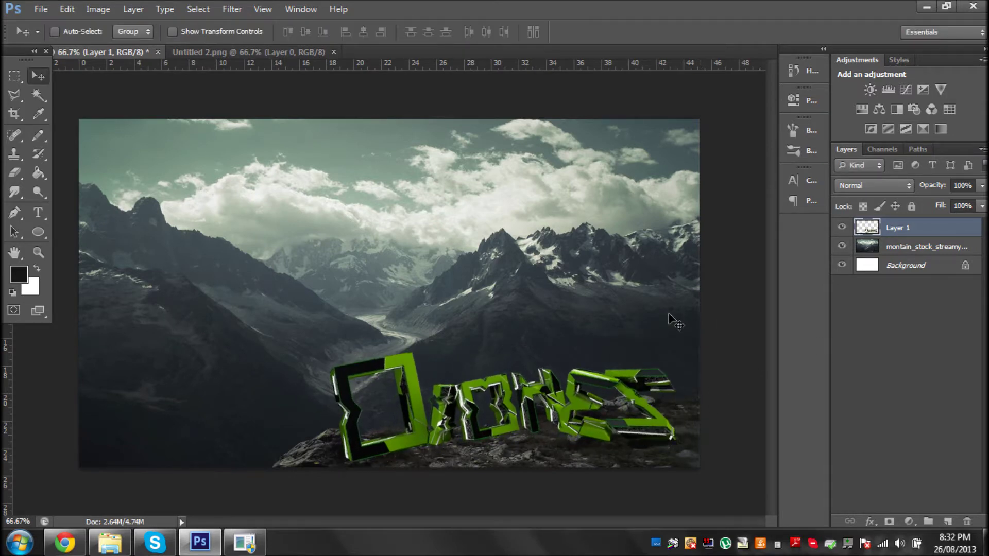
left_click(110, 543)
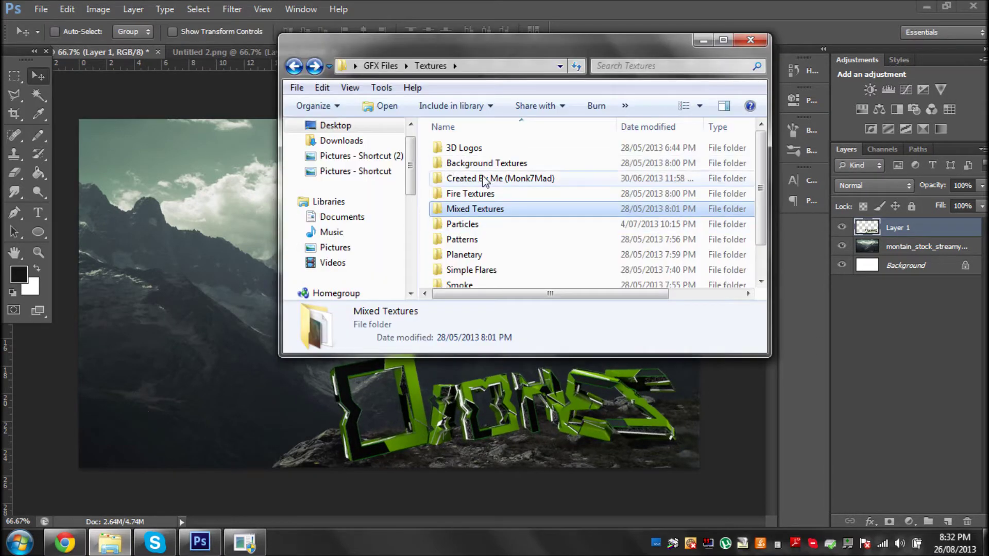
- Browse the Planetary, Particles and Patterns texture folders in Explorer
left_click(479, 255)
scroll(470, 221, "down", 1)
double_click(470, 222)
left_click(293, 67)
double_click(462, 224)
left_click(293, 67)
double_click(464, 239)
middle_click(473, 229)
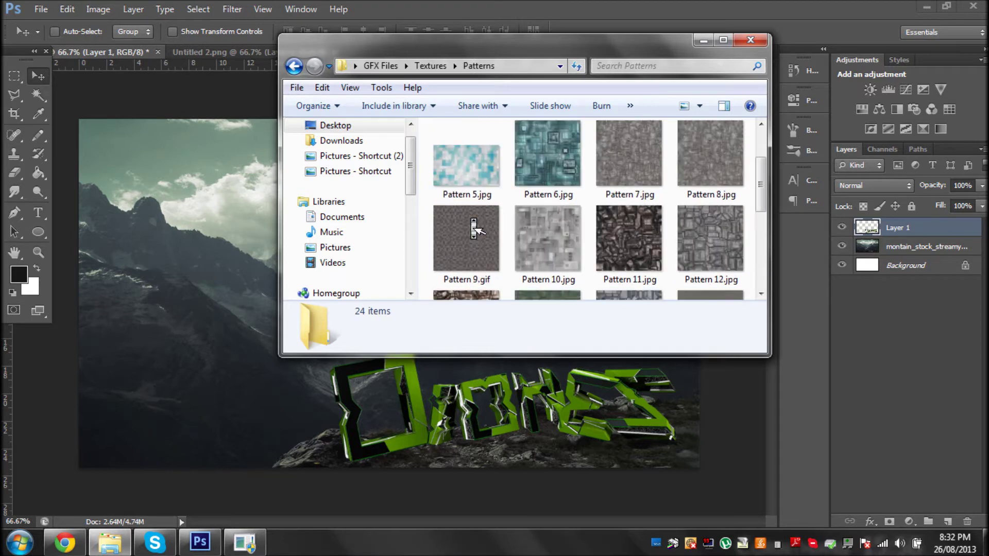
left_click(294, 65)
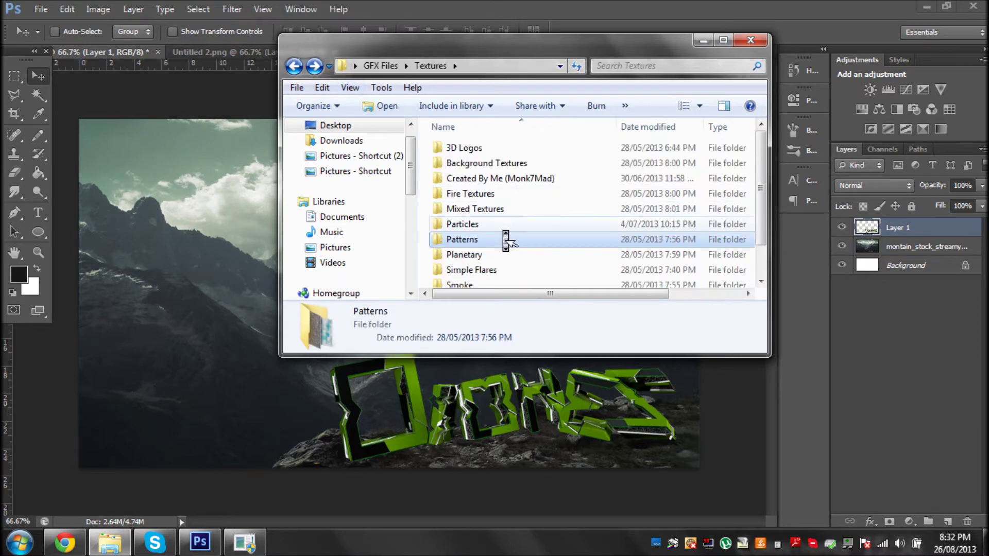
- Place Background Texture 32 from Background Textures over the lower-right logo area
scroll(494, 248, "down", 1)
scroll(490, 206, "up", 1)
double_click(486, 163)
scroll(486, 170, "down", 5)
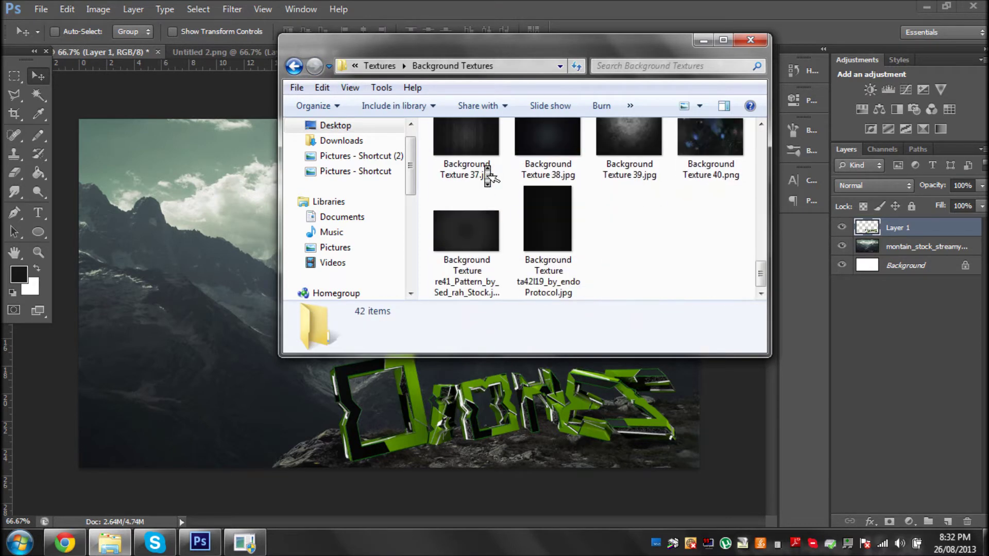
scroll(487, 171, "up", 3)
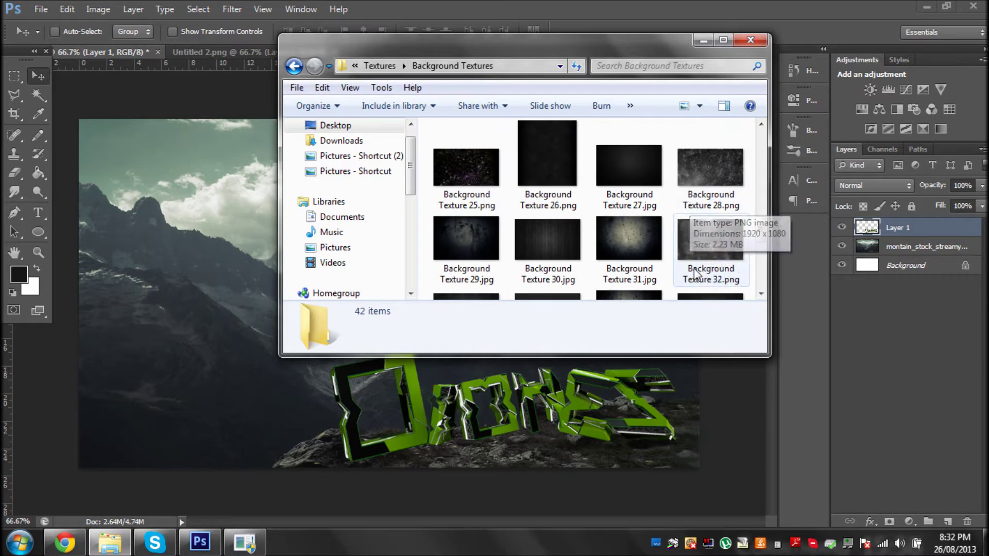
scroll(697, 276, "down", 1)
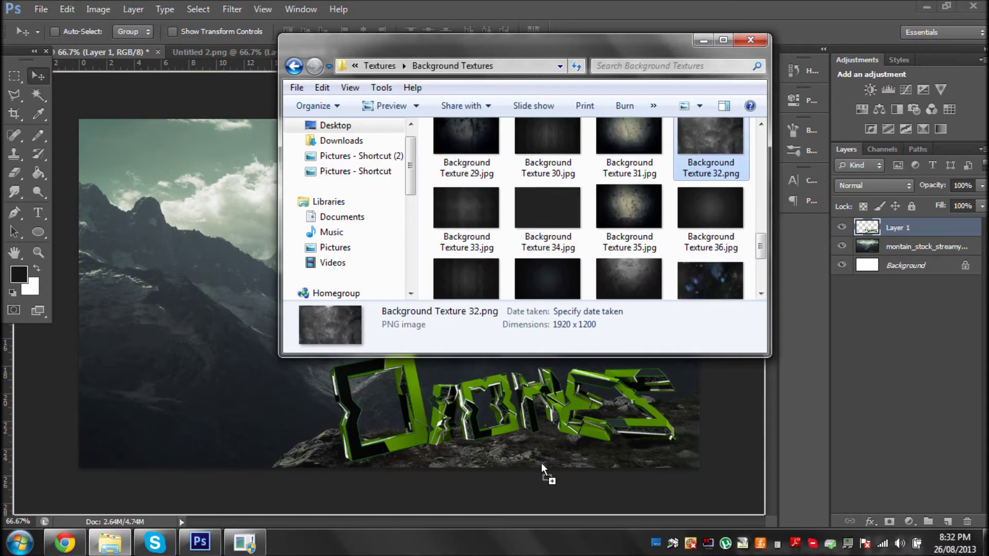
left_click_drag(698, 187, 542, 463)
mouse_move(590, 381)
left_mouse_down()
mouse_move(572, 330)
mouse_move(654, 378)
mouse_move(680, 427)
left_mouse_up()
key("Return")
- Clip the texture layer to the logo text and blend it so the letters turn green
right_click(897, 235)
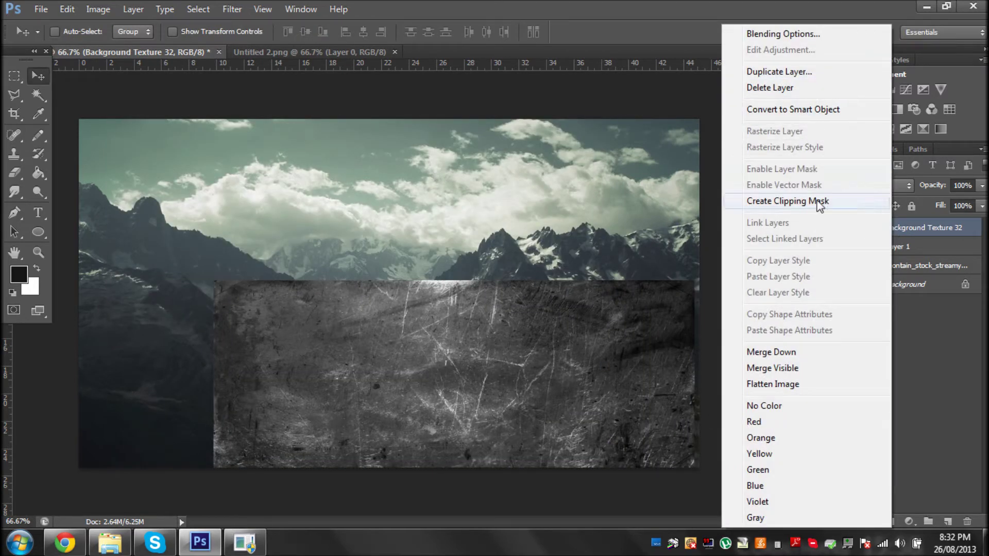
left_click(799, 203)
left_click(902, 186)
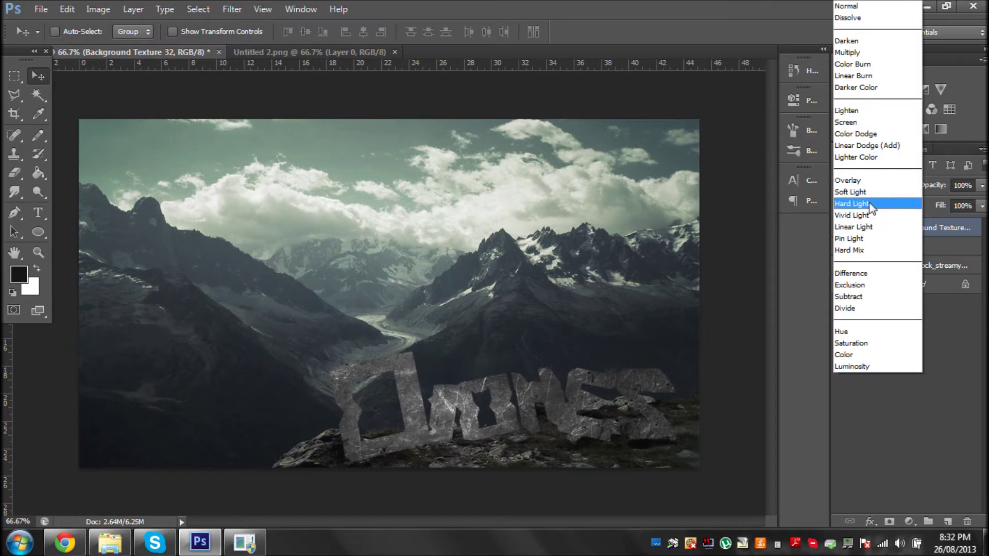
left_click(869, 200)
left_click(865, 322)
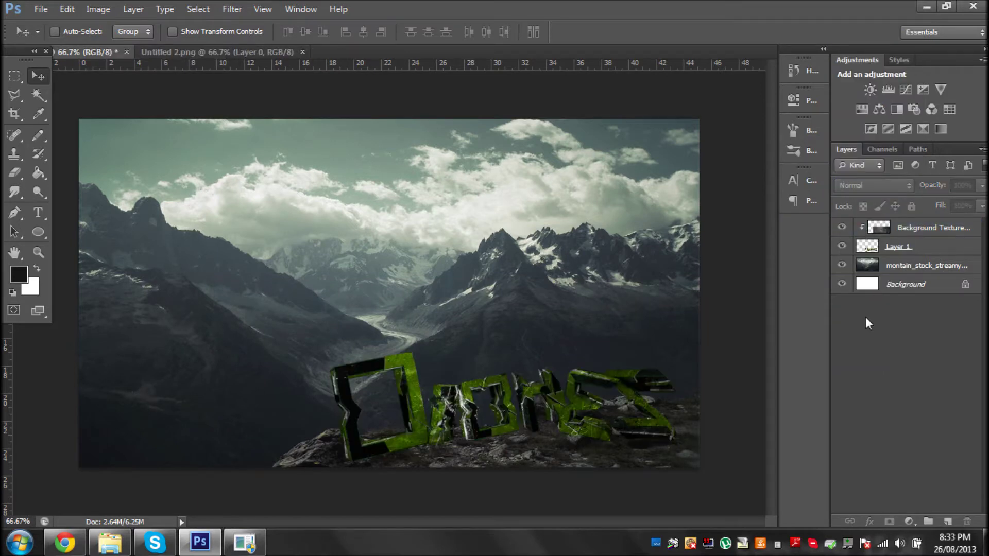
- Open a new Explorer window via Computer and go to the Desktop folder
mouse_move(109, 543)
left_click(98, 547)
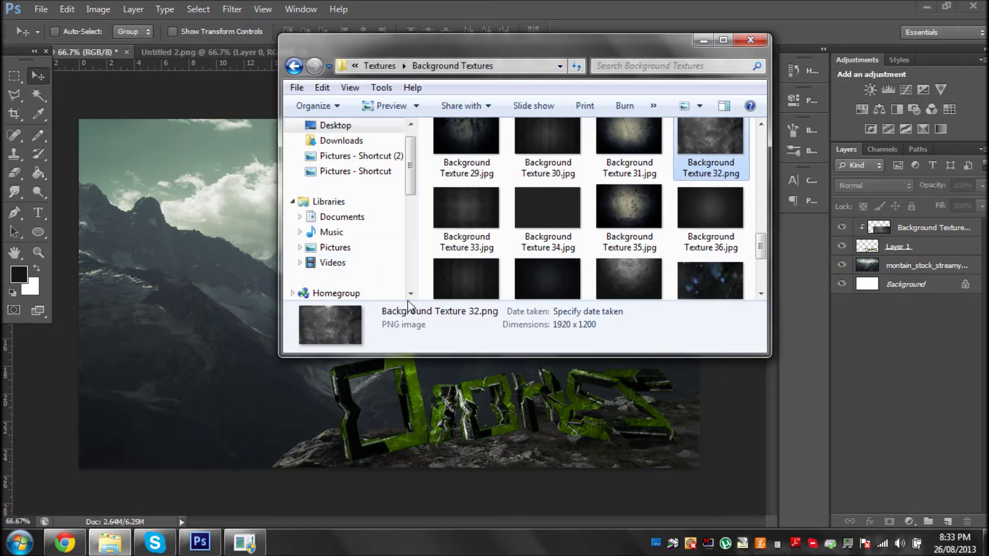
left_click(21, 546)
left_click(211, 362)
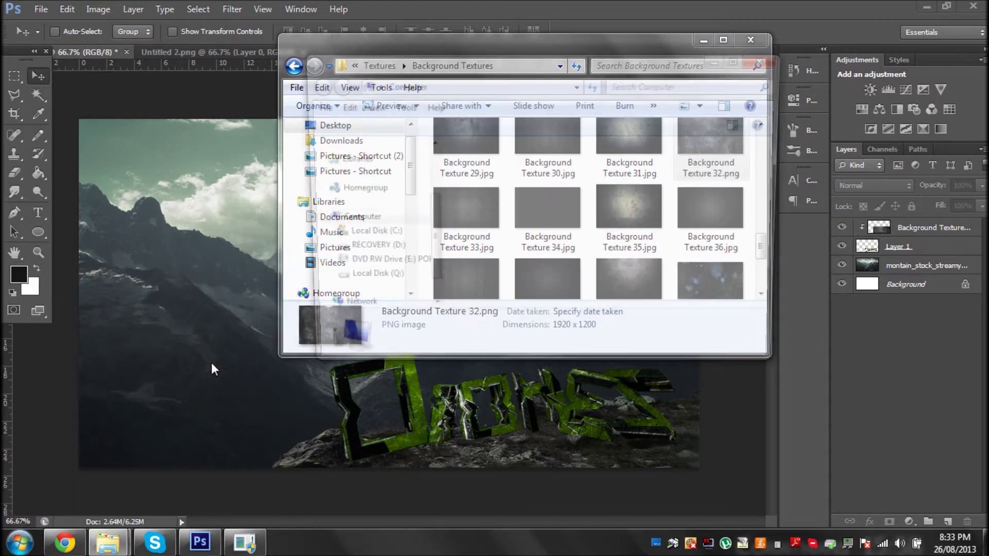
scroll(338, 170, "up", 3)
left_click(353, 165)
scroll(605, 242, "down", 2)
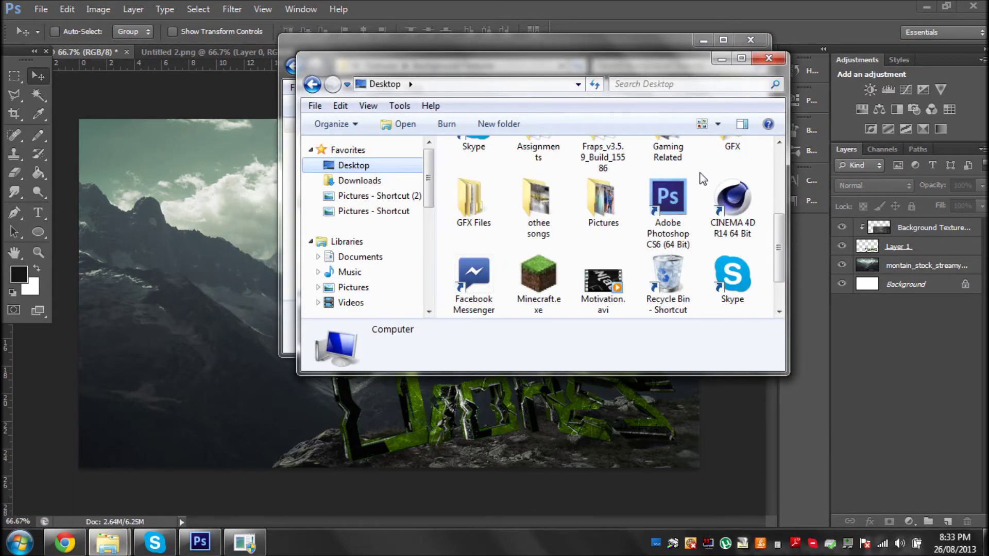
scroll(703, 179, "up", 2)
- Send the chat message 'yummmmm' on Facebook, then return to Photoshop
left_click(80, 546)
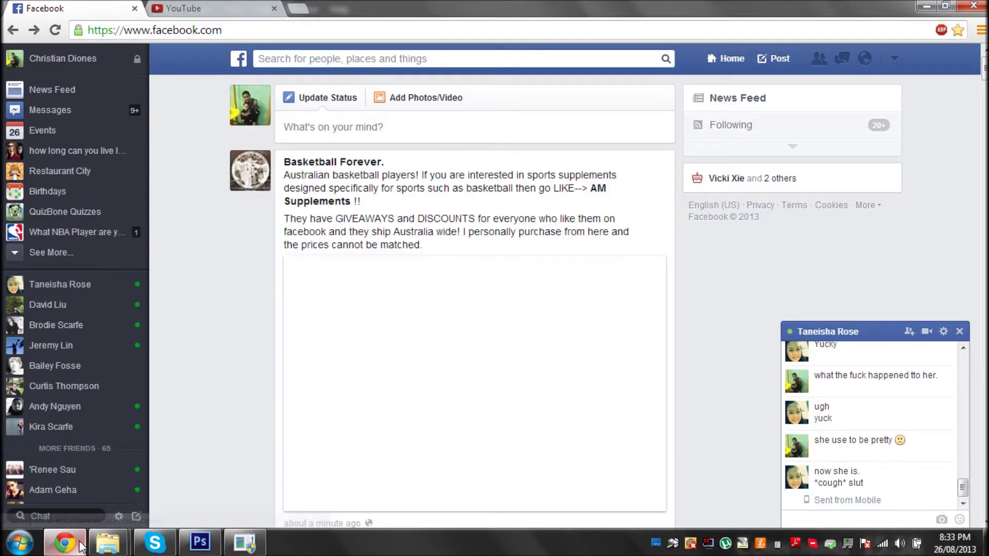
type("yummmmm")
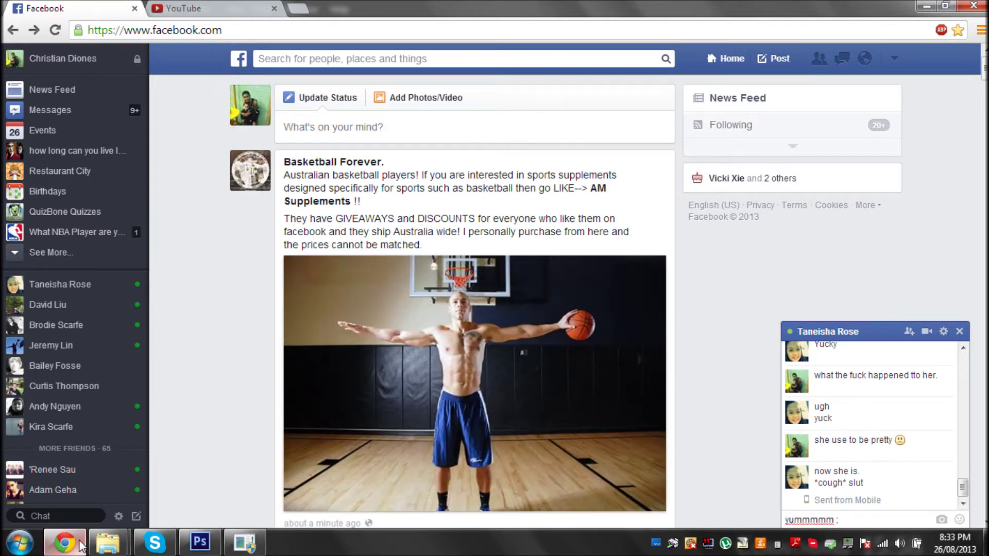
key("Return")
left_click(200, 543)
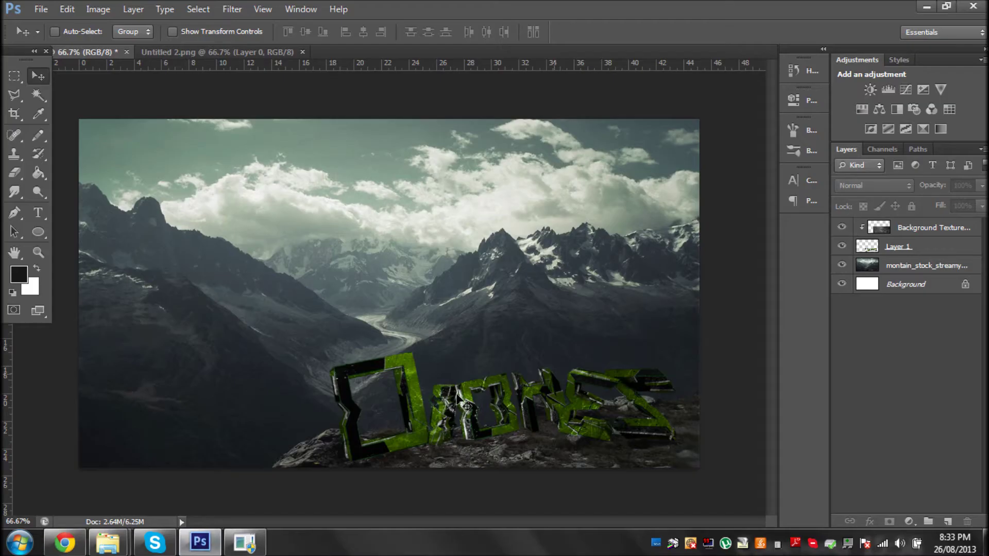
- Return the texture window to the Textures folder and bring the Desktop window forward
left_click(153, 453)
left_click(294, 67)
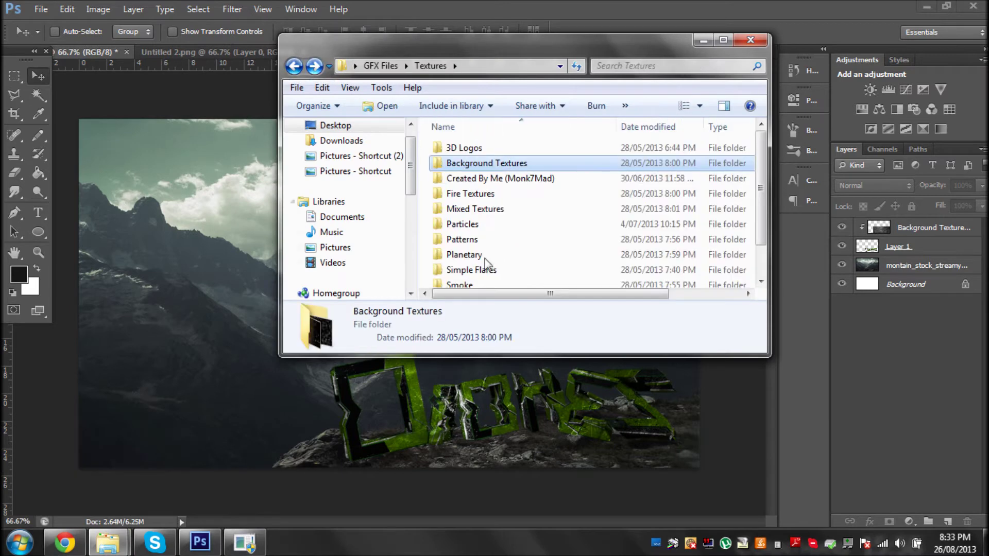
scroll(343, 156, "up", 1)
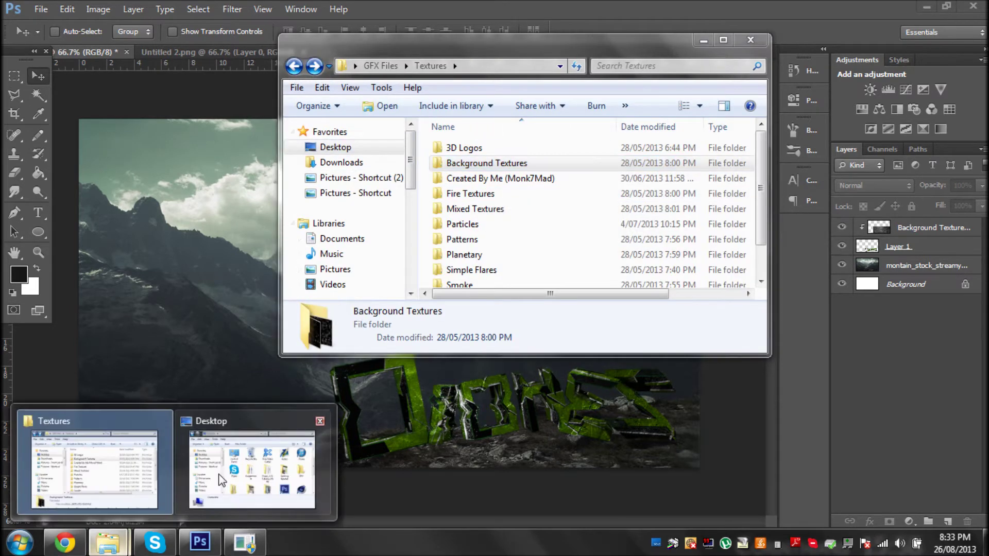
left_click(243, 474)
scroll(507, 263, "down", 3)
- In GFX Files > youtube templates, select the ZirtrixFx HUGE and Monk7Mad 0.4K GFX Pack files
double_click(471, 157)
left_click(502, 260)
double_click(502, 260)
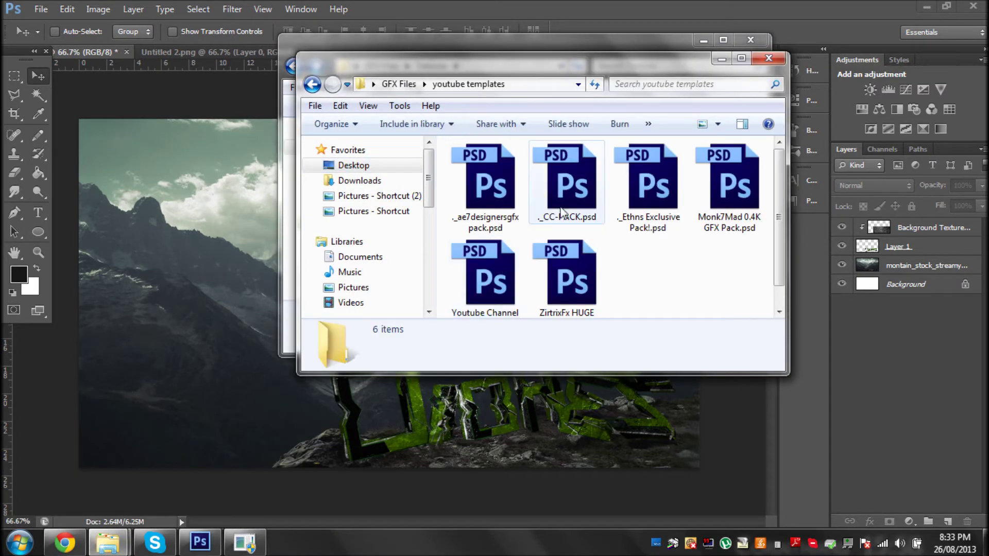
scroll(548, 258, "down", 1)
left_click(548, 260)
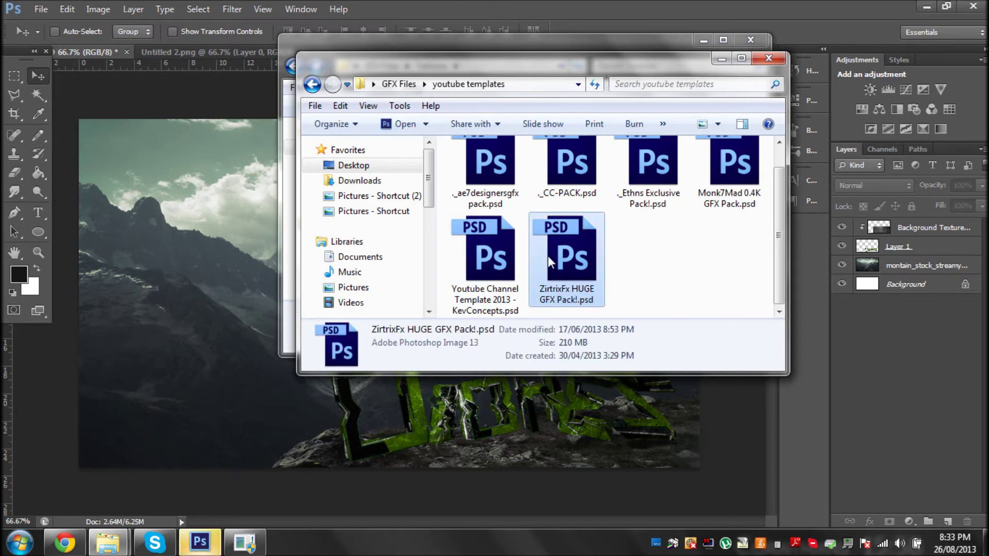
left_click(758, 192)
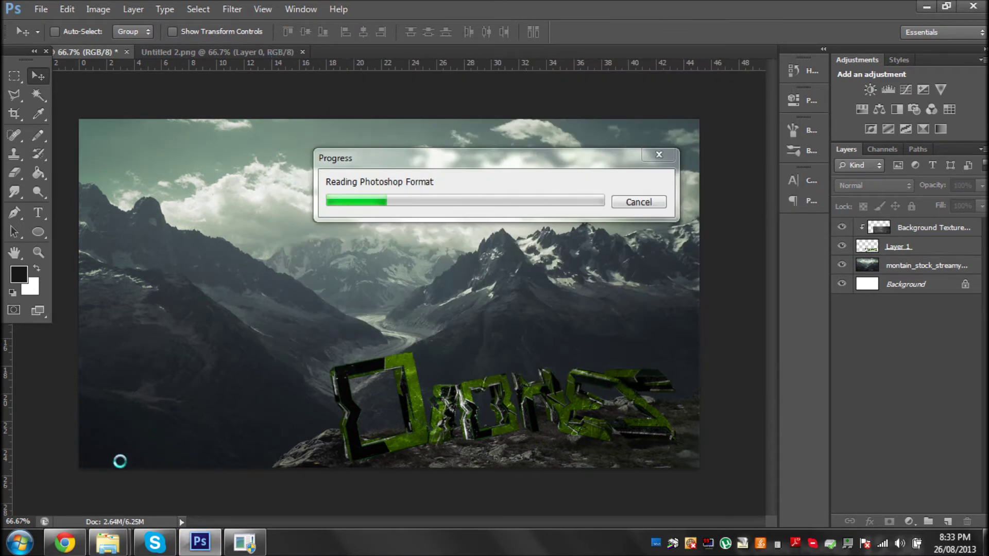
- Once the packs load, go back to the mountain logo document in Photoshop
left_click(57, 541)
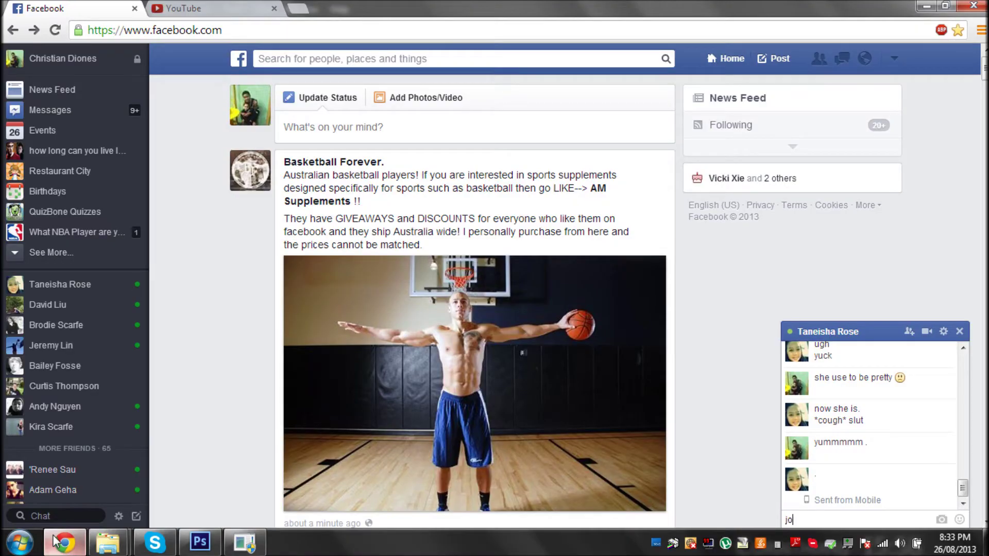
left_click(193, 551)
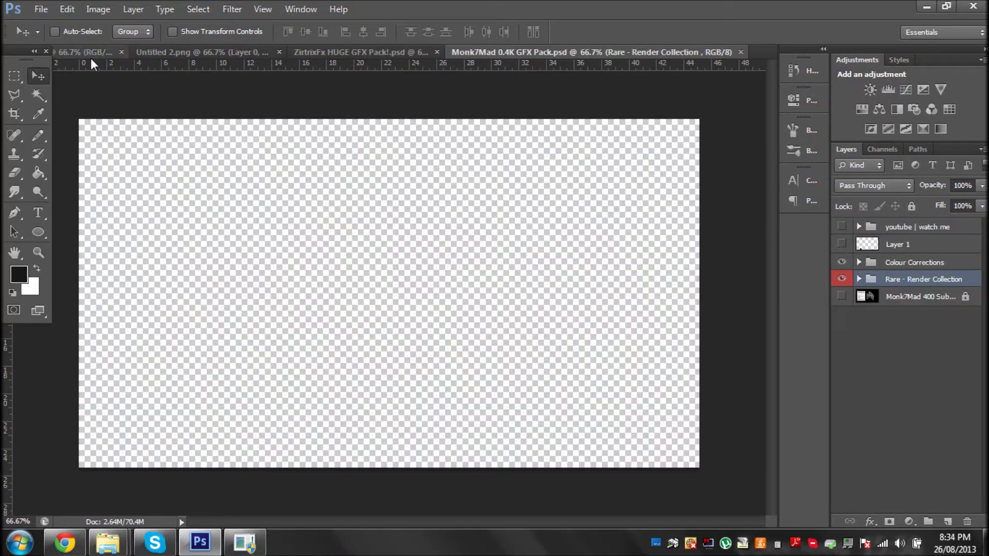
left_click(90, 56)
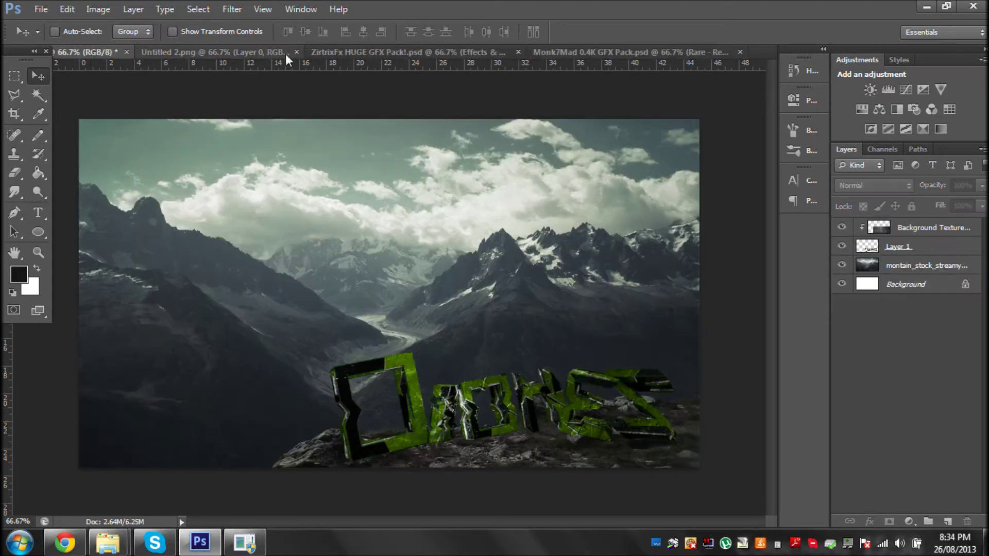
left_click(291, 52)
- From the Textures > Smoke folder, drag a smoke image into the mountain composition
left_click(90, 52)
left_click(141, 463)
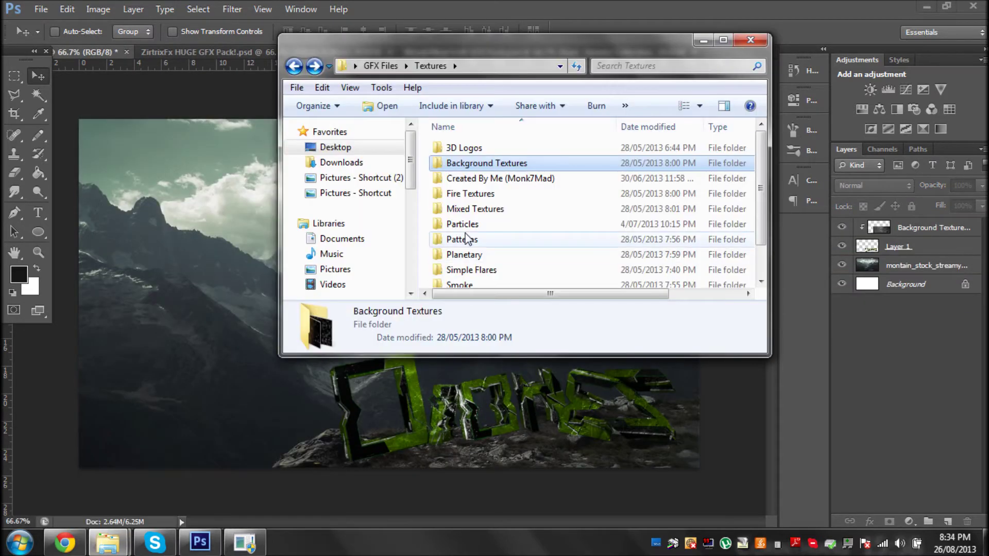
double_click(466, 242)
key("BackSpace")
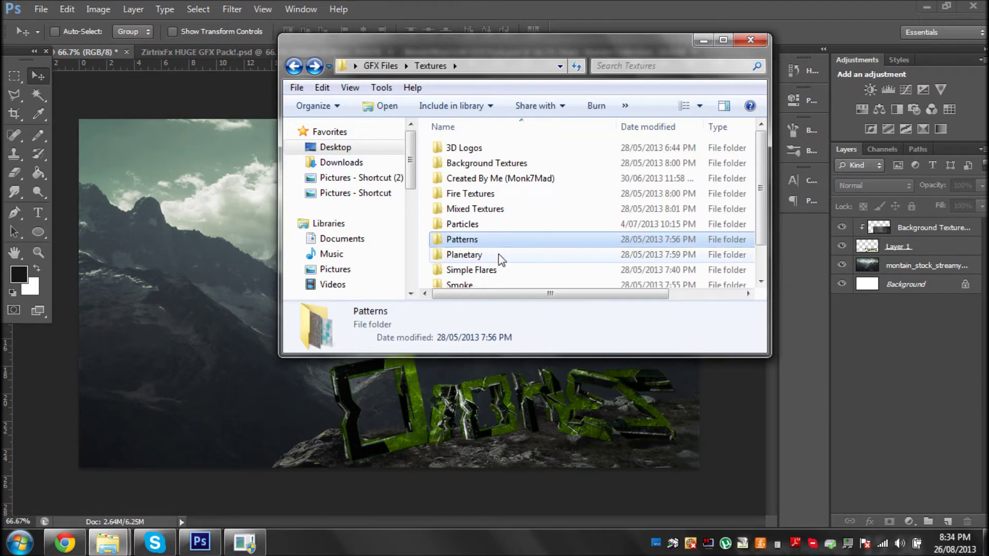
scroll(497, 248, "down", 1)
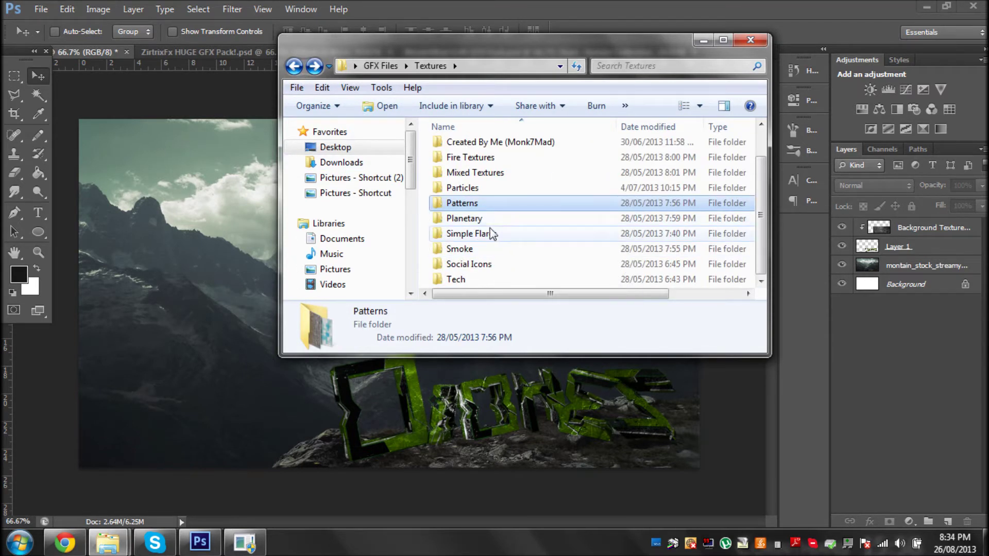
double_click(479, 250)
left_click_drag(477, 155, 489, 145)
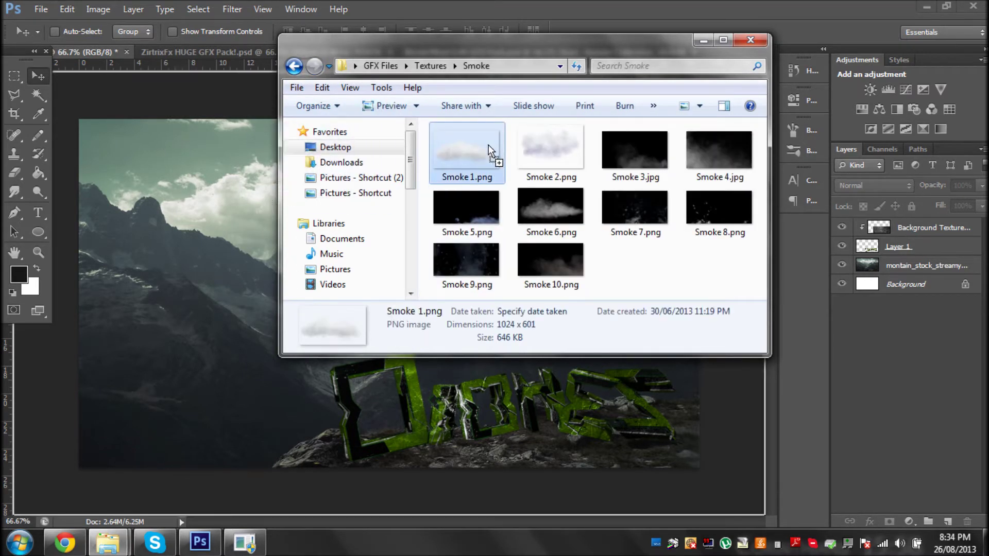
left_click_drag(550, 150, 206, 237)
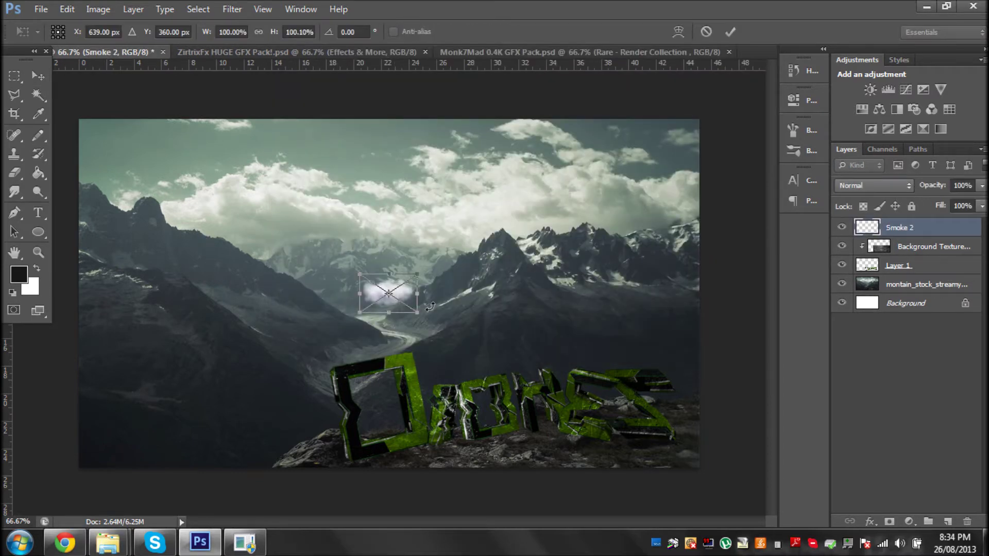
- Stretch the smoke wide across the top of the sky and drop its opacity to 46%
mouse_move(480, 236)
left_mouse_down()
mouse_move(601, 188)
mouse_move(269, 140)
left_mouse_up()
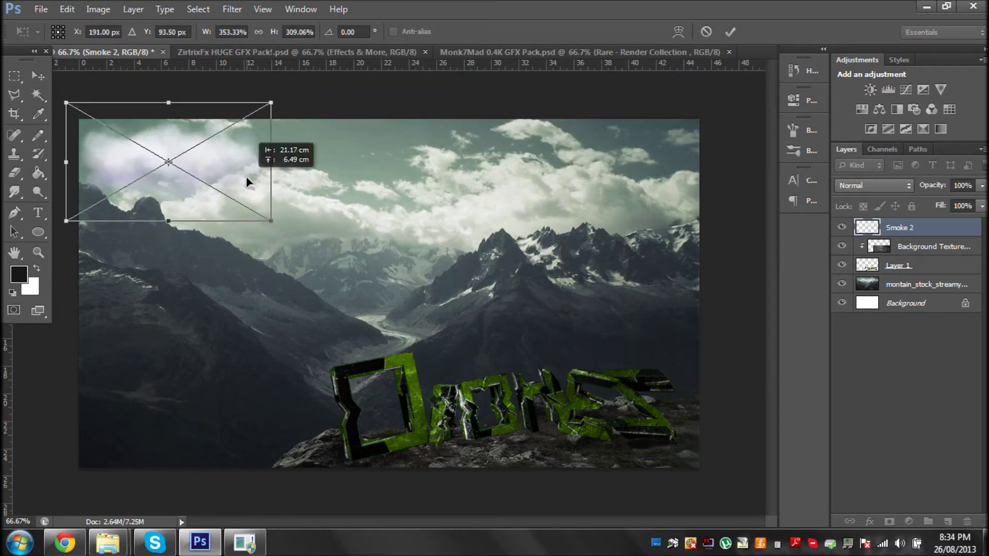
left_click_drag(323, 163, 384, 164)
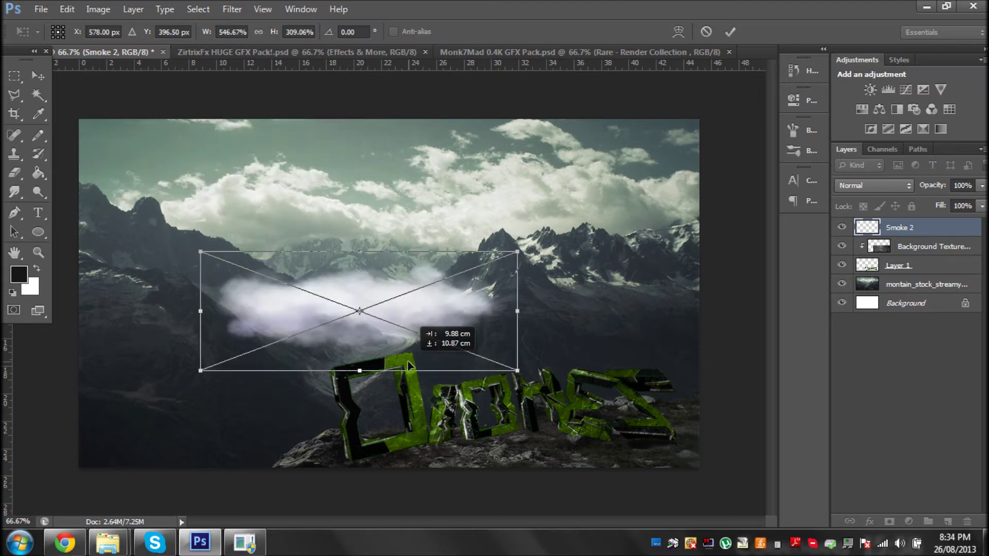
mouse_move(406, 361)
left_mouse_down()
mouse_move(563, 163)
mouse_move(417, 167)
left_mouse_up()
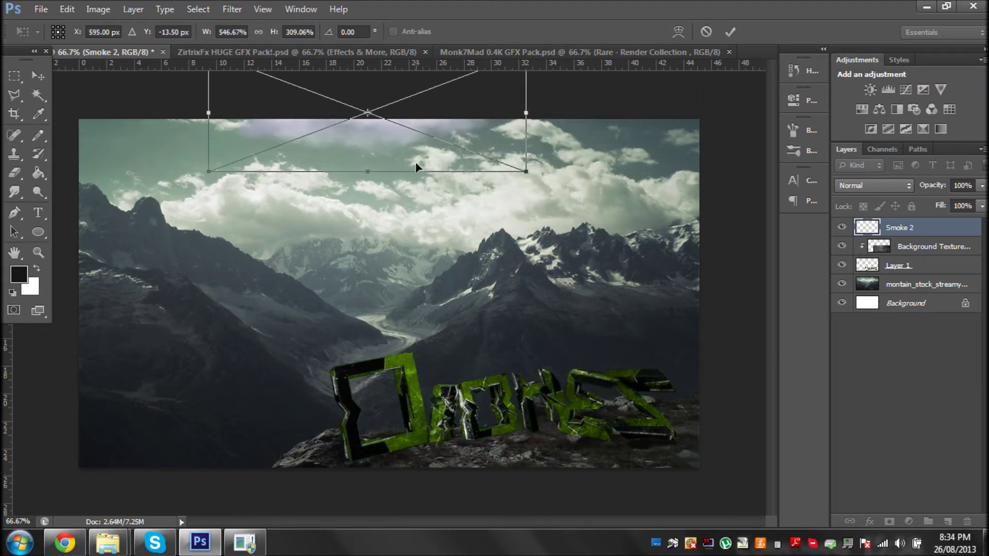
left_click_drag(917, 201, 933, 201)
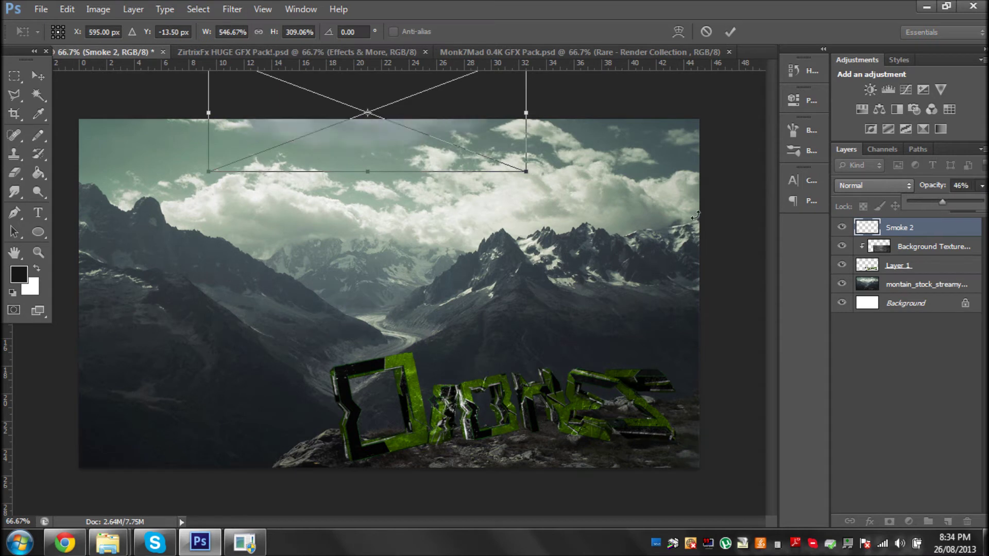
key("Return")
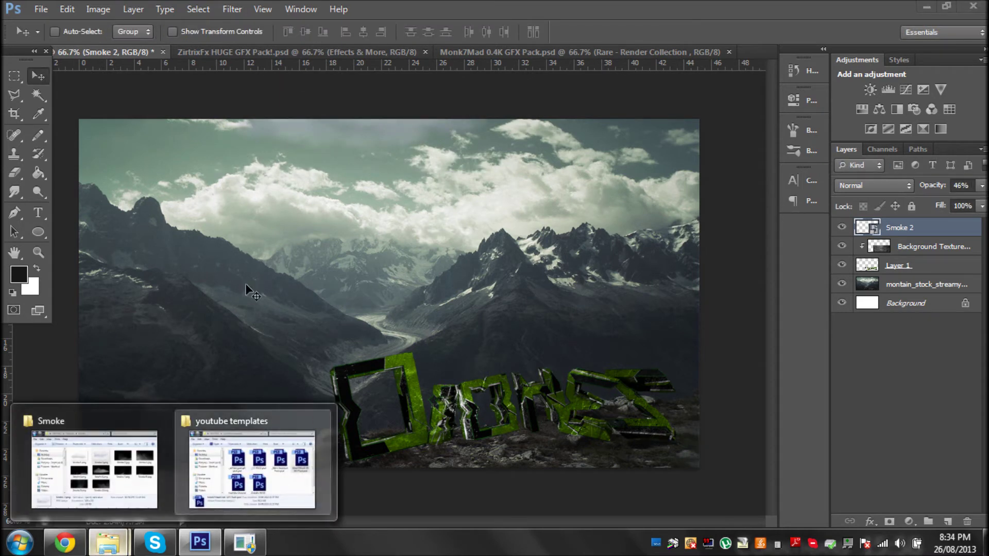
- In the ZirtrixFx pack, open the Grunge folder and show grunge texture 1
left_click(259, 51)
left_click(859, 244)
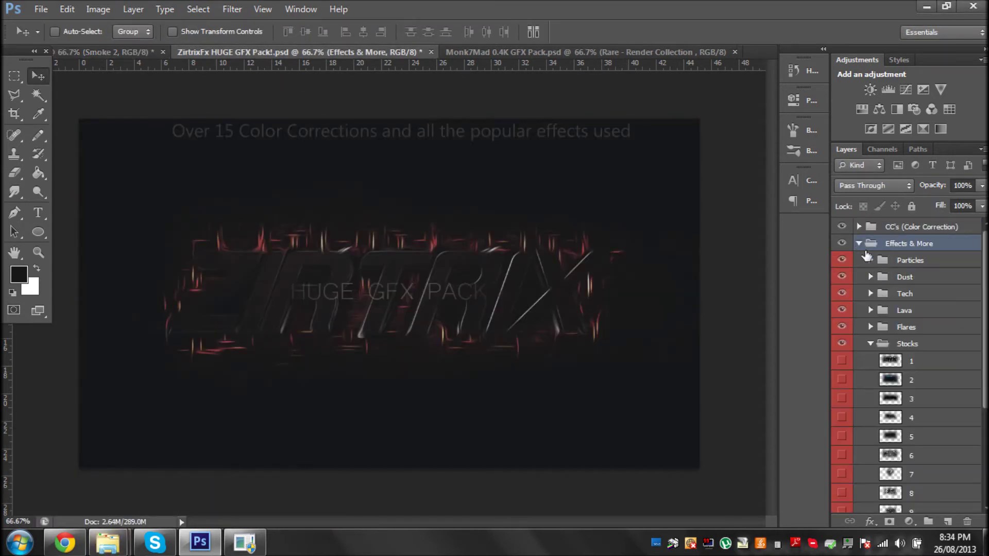
left_click(870, 344)
left_click(870, 378)
left_click(842, 432)
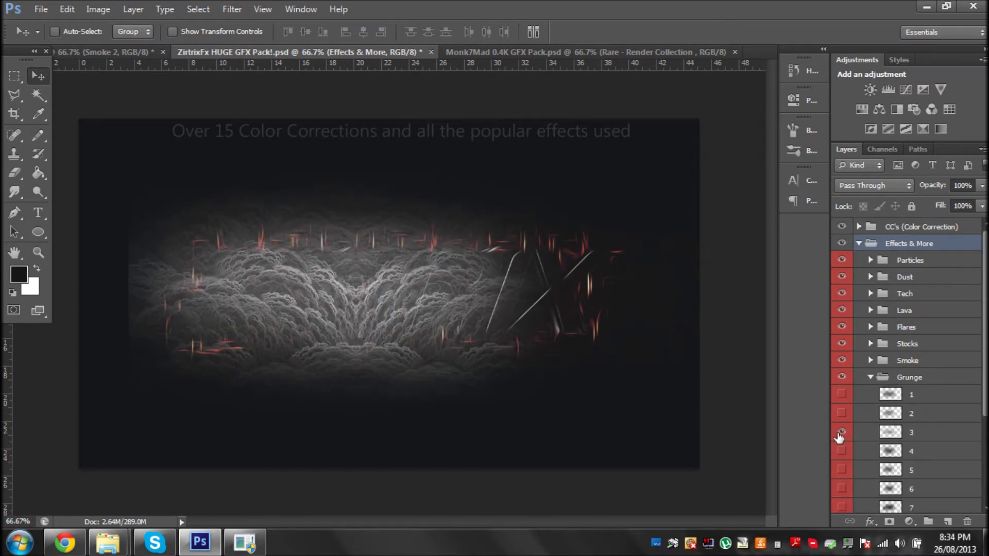
left_click(842, 469)
left_click(842, 489)
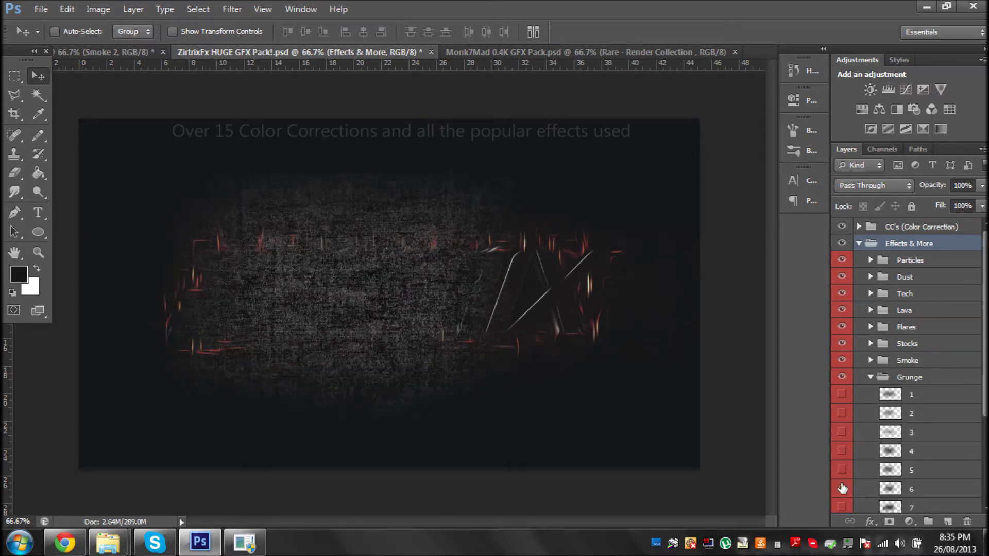
left_click(841, 395)
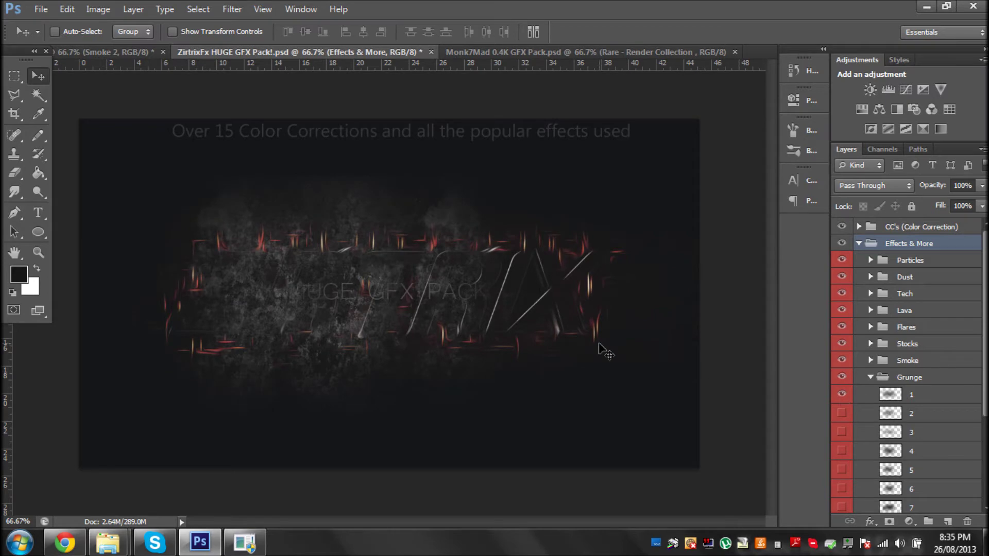
- Copy a rectangular marquee area of grunge texture 1 and return to the mountain document
left_click(23, 80)
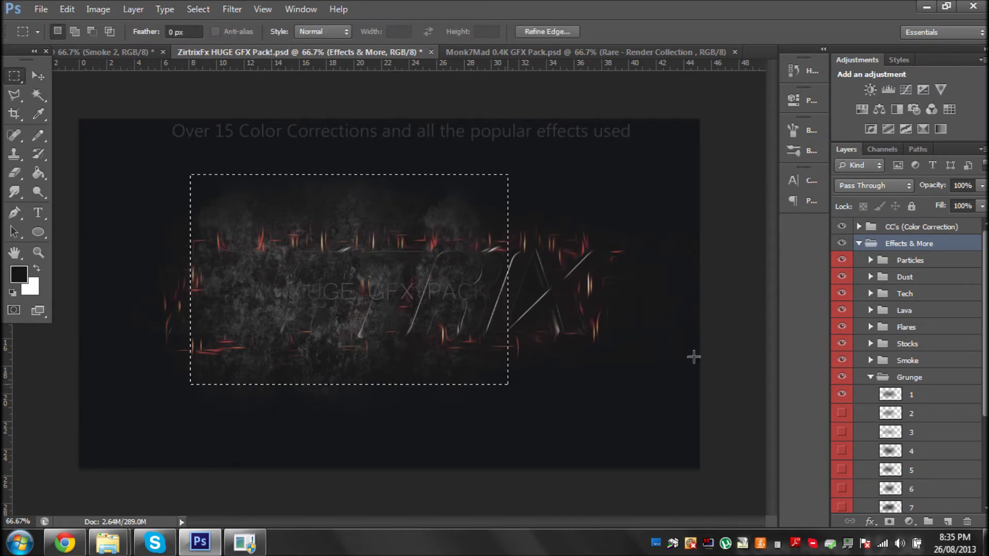
left_click(911, 395)
left_click(67, 9)
left_click(123, 95)
left_click(103, 52)
left_click(62, 8)
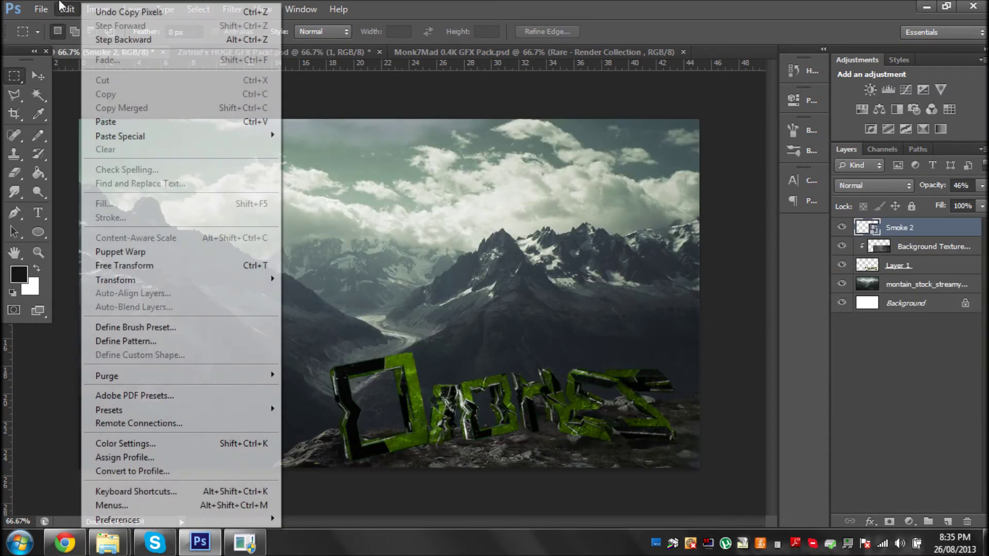
- Paste the grunge texture, widen it over the 3D text, and set it to Soft Light
left_click(105, 122)
left_click(38, 76)
left_click_drag(348, 232, 466, 340)
left_click(67, 9)
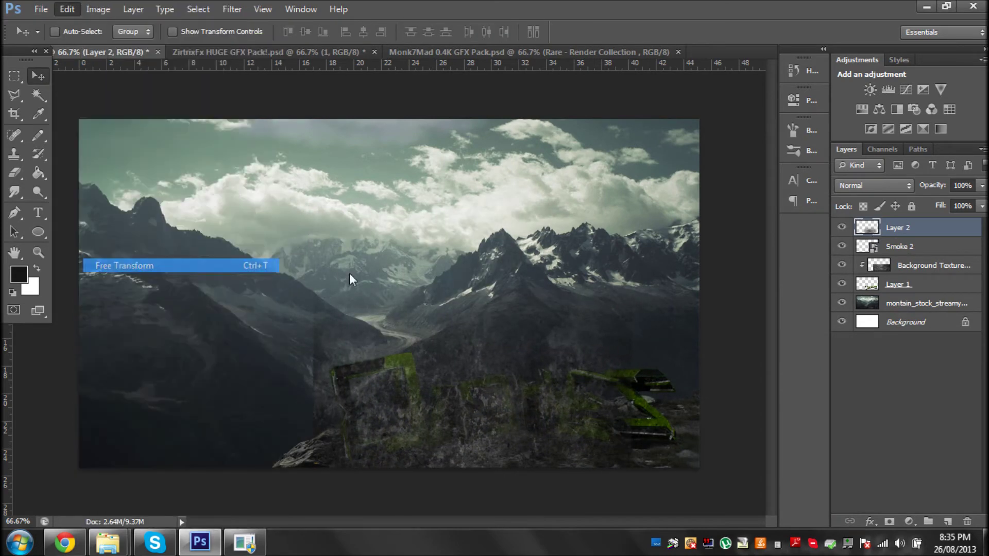
left_click_drag(631, 401, 681, 392)
left_click(873, 186)
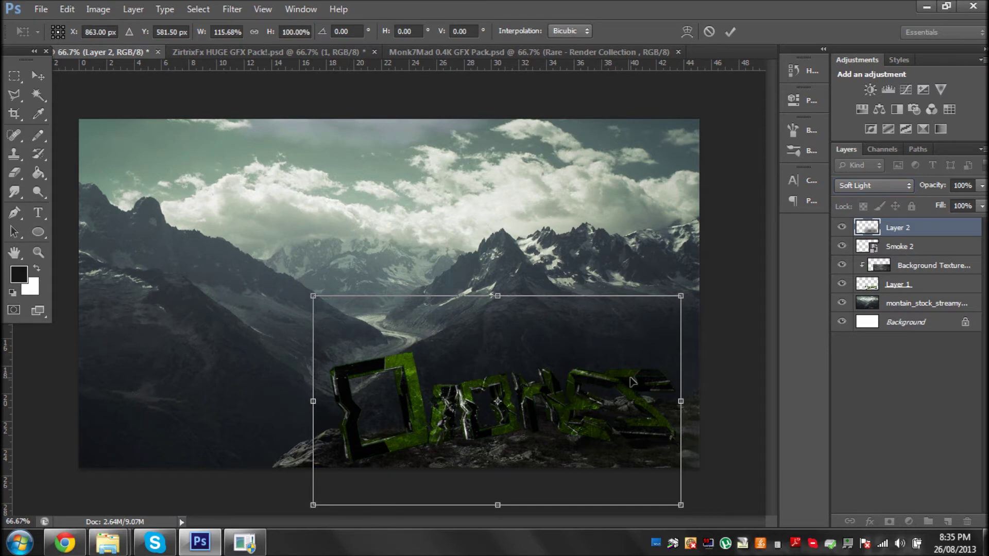
key("Return")
- Rasterize the Smoke 2 layer and move Layer 2 beneath the Background Texture layer
right_click(927, 246)
left_click(845, 164)
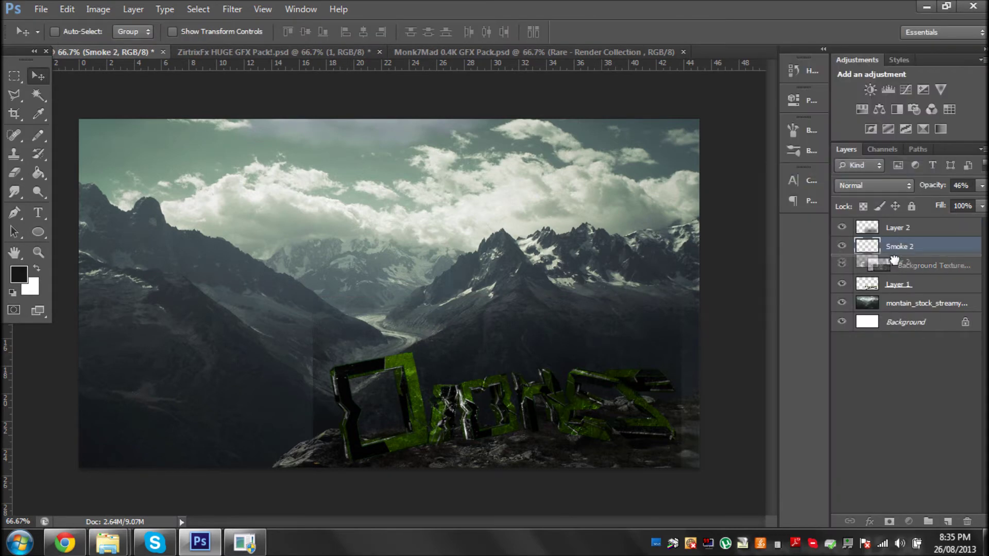
left_click_drag(895, 280, 897, 285)
left_click(852, 470)
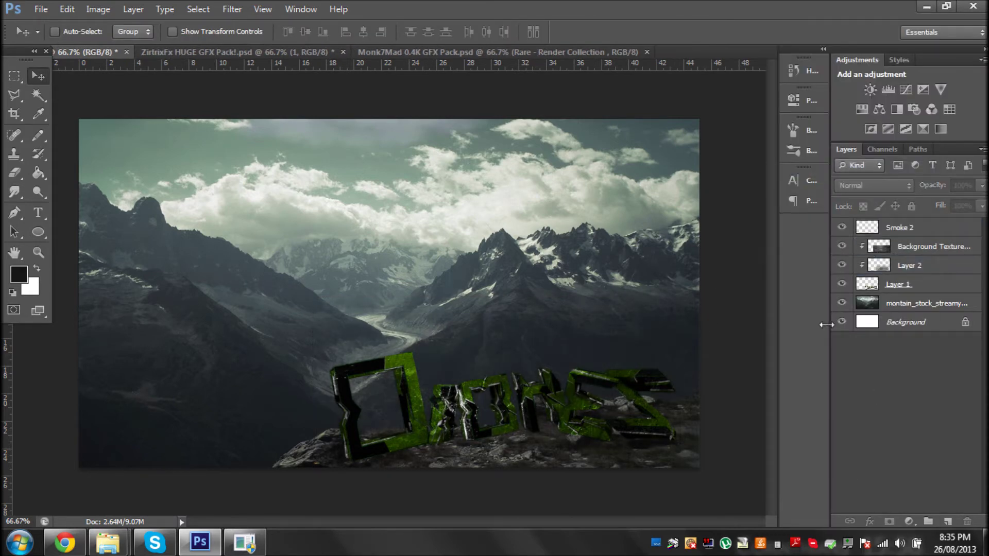
- Try Hard Light on Layer 2, then set it back to Soft Light
left_click(917, 266)
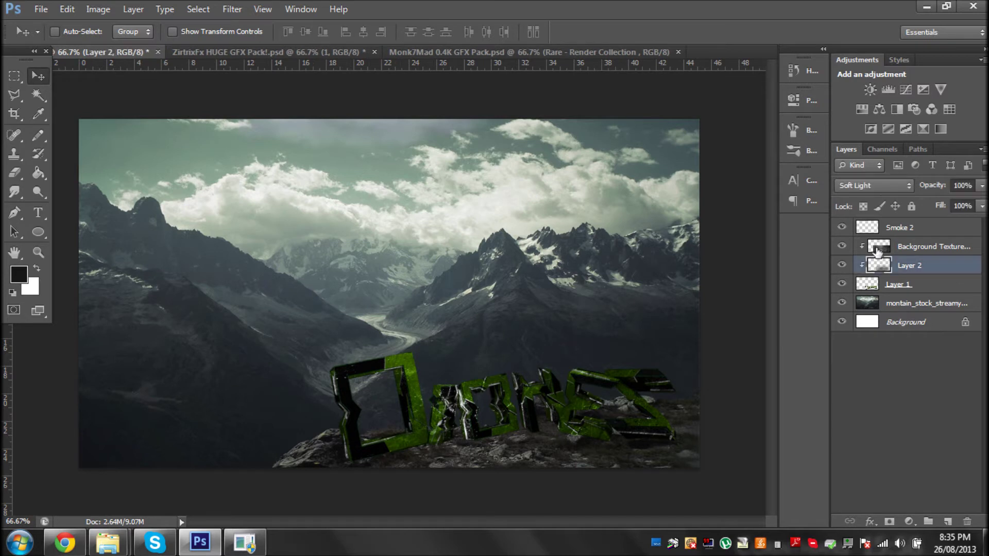
left_click(874, 186)
left_click(836, 13)
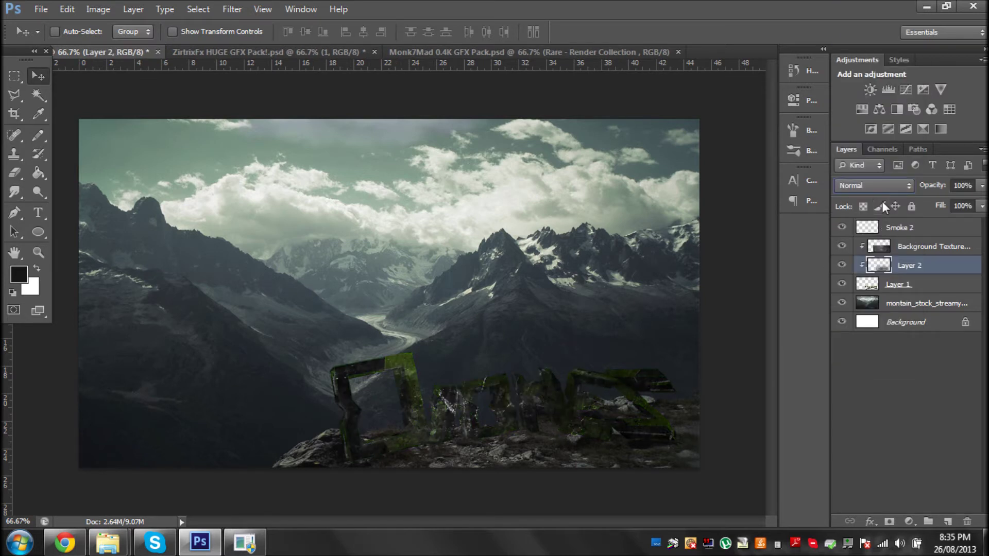
left_click(876, 185)
left_click(870, 203)
left_click(862, 187)
left_click(556, 484)
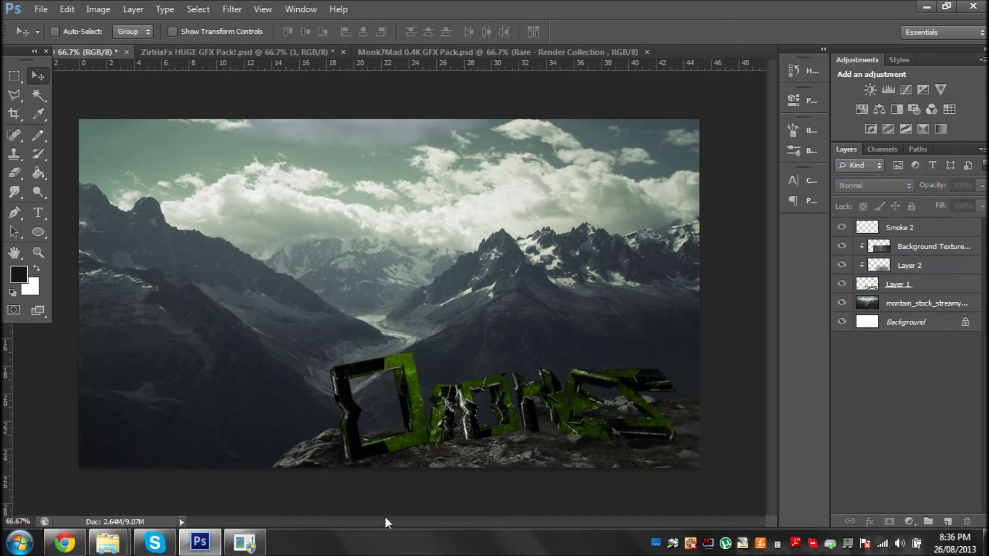
- Send a short chat message in the browser, then return to the ZirtrixFx GFX pack document
left_click(65, 542)
left_click(200, 543)
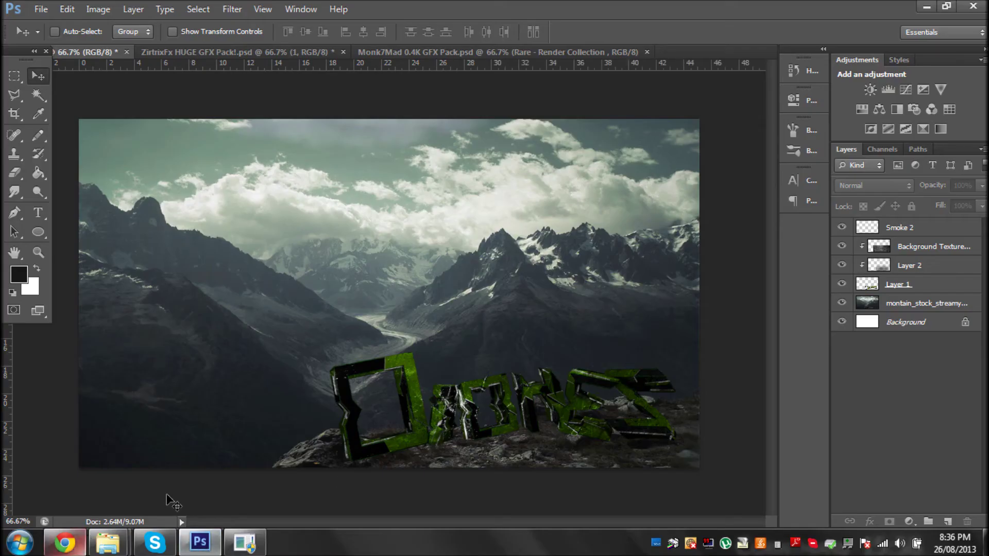
left_click(64, 542)
type("you know you love")
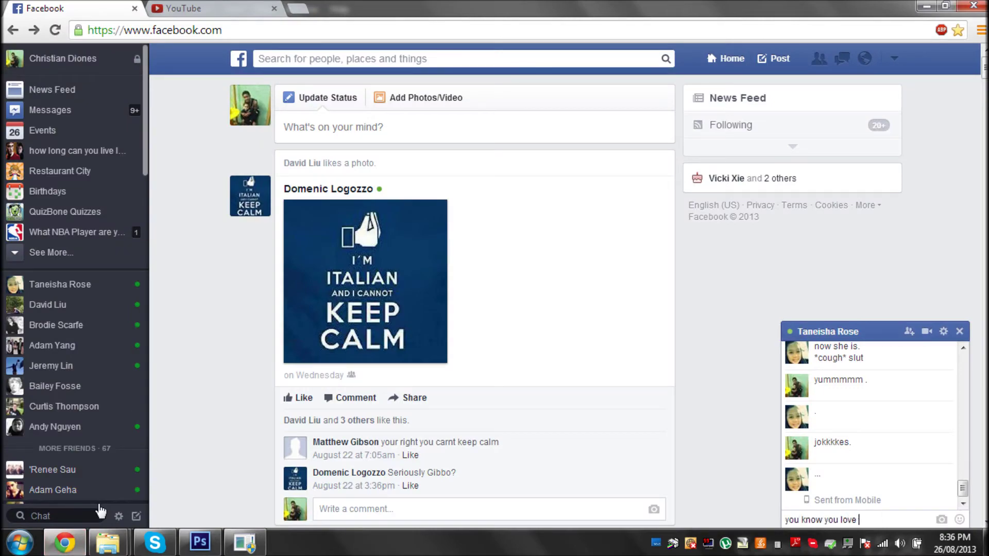
type("me")
key("Return")
left_click(200, 542)
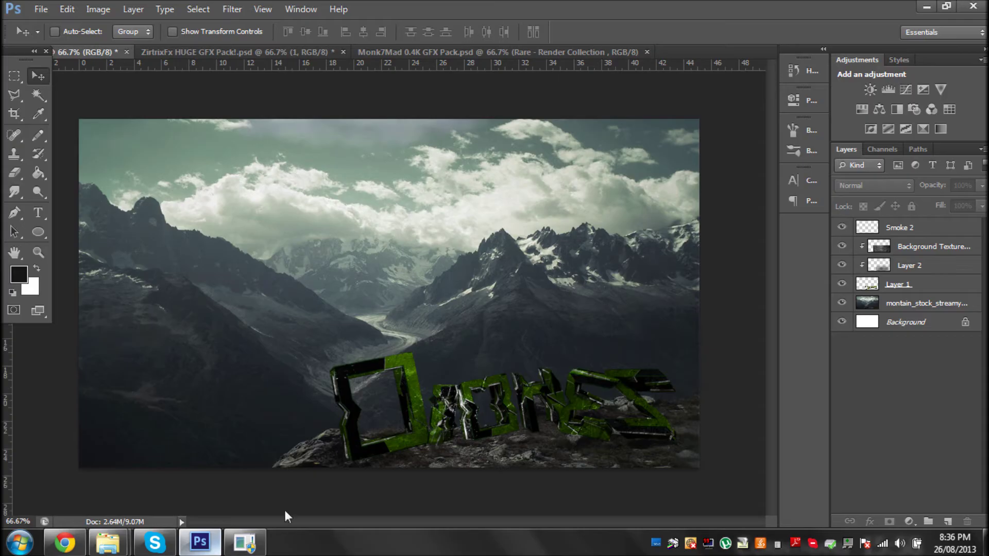
left_click(286, 55)
- Open the Flares folder in the GFX pack and show the blue Flare 1 layer
left_click(871, 360)
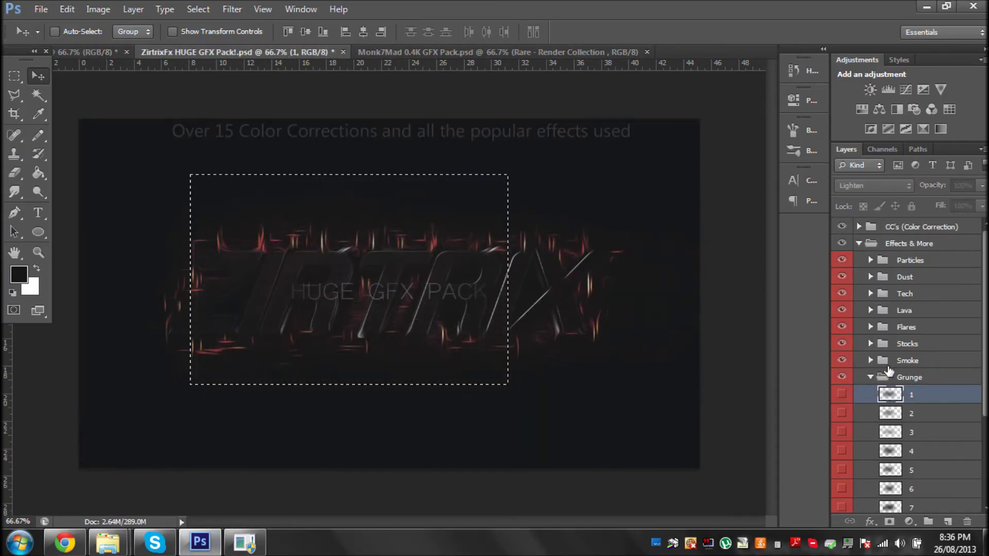
left_click(870, 343)
left_click(870, 311)
left_click(871, 326)
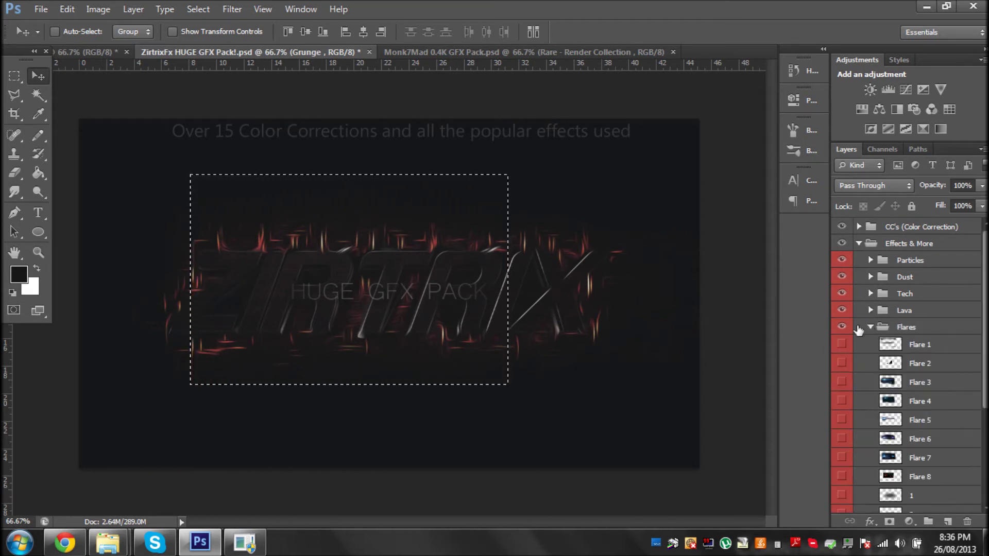
left_click(842, 344)
- Marquee-select the area around the blue flare and select the Flare 1 layer
left_click(15, 77)
left_click(211, 220)
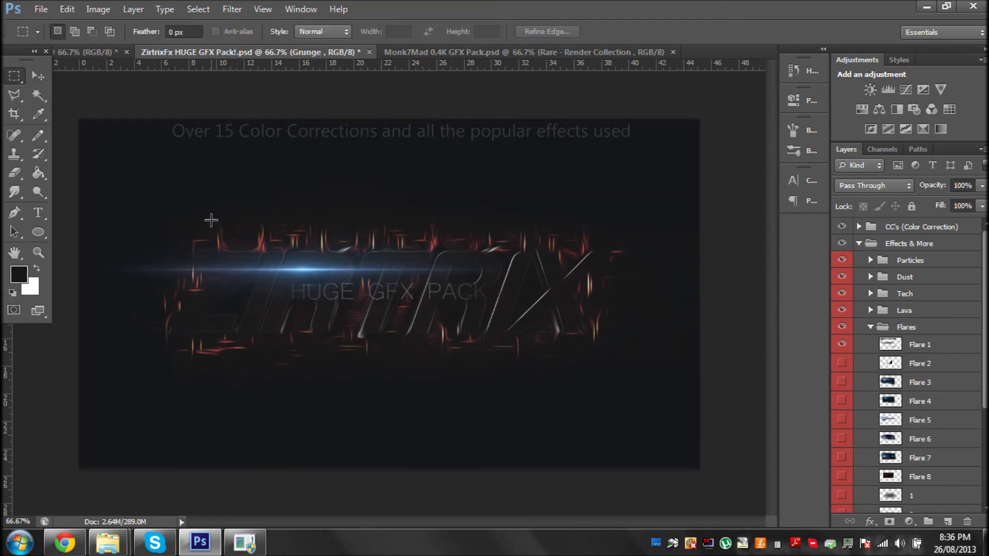
left_click_drag(499, 282, 525, 307)
left_click(67, 9)
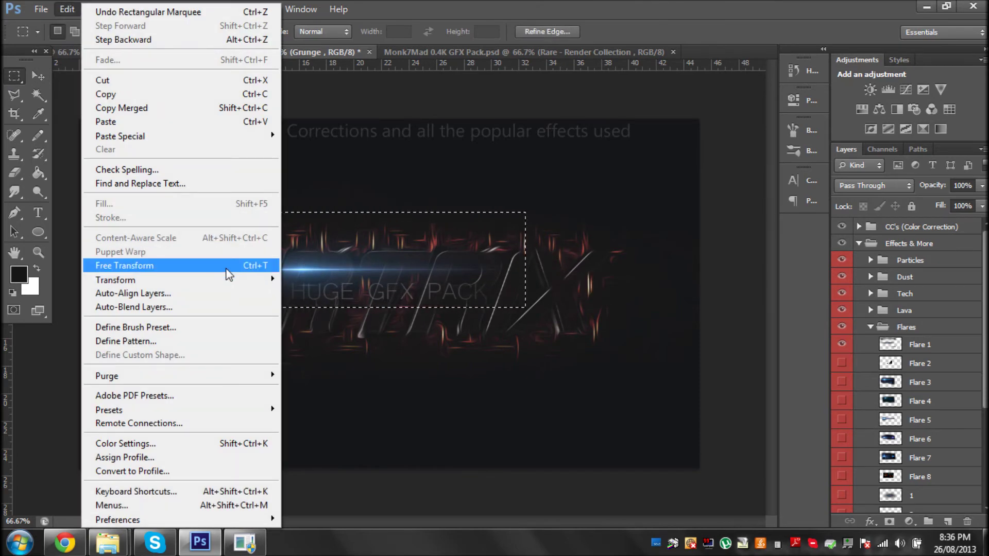
left_click(106, 93)
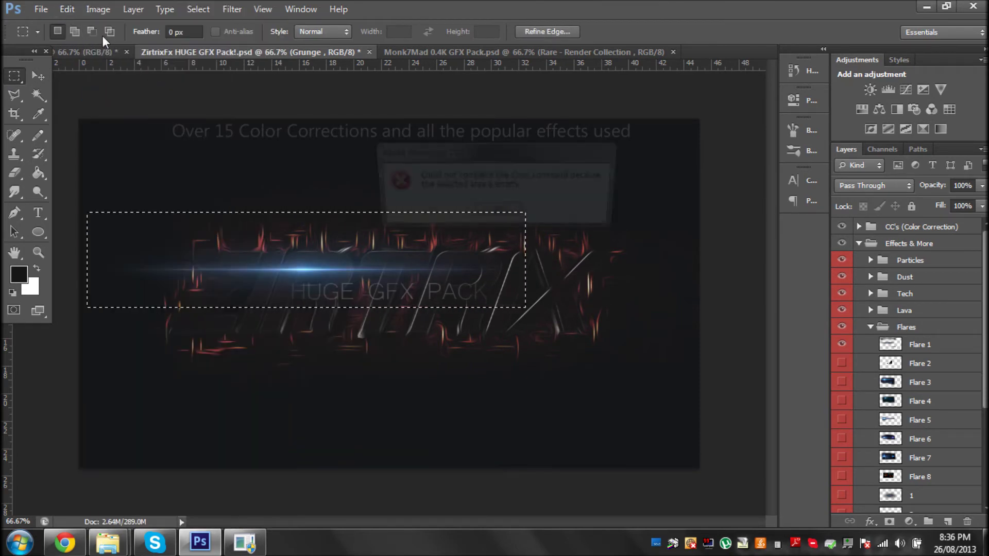
left_click(499, 213)
left_click(919, 344)
- Copy the blue flare and paste it into the mountain scene as Layer 3
left_click(67, 9)
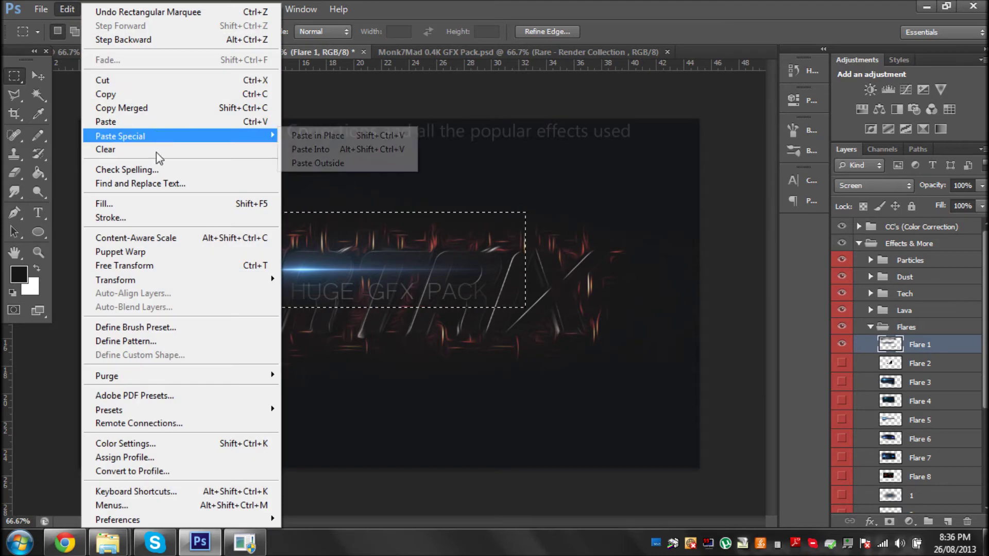
left_click(88, 52)
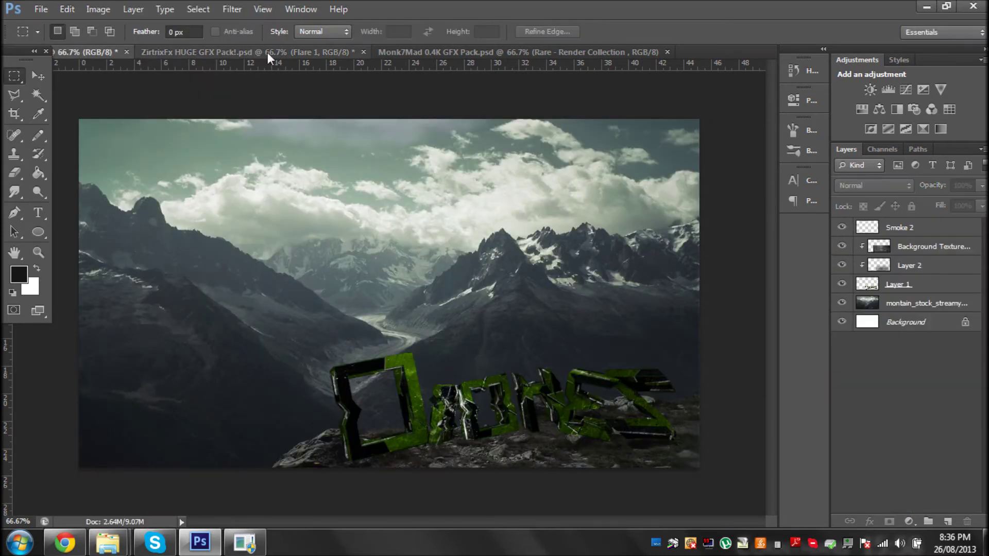
left_click(268, 52)
left_click(67, 9)
left_click(106, 94)
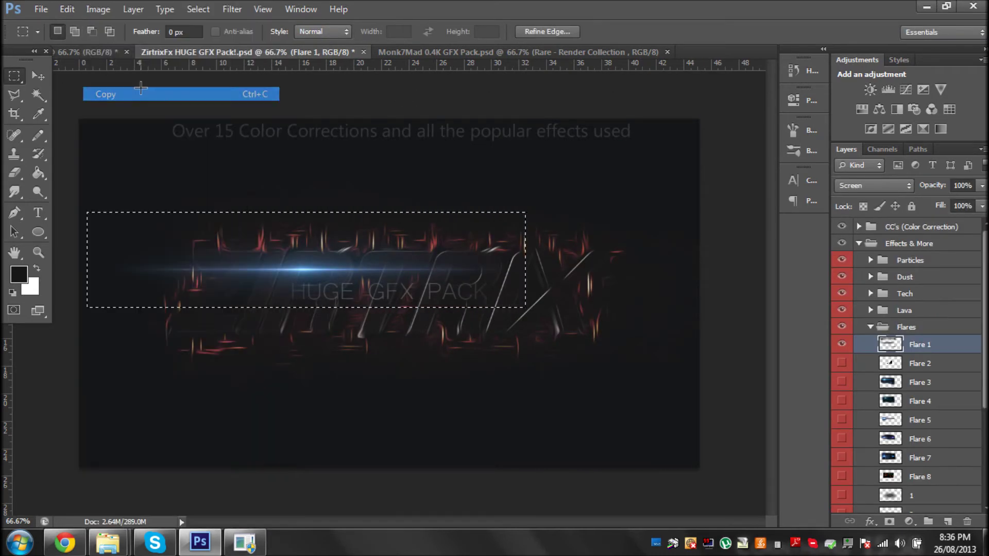
left_click(87, 51)
left_click(67, 9)
left_click(108, 122)
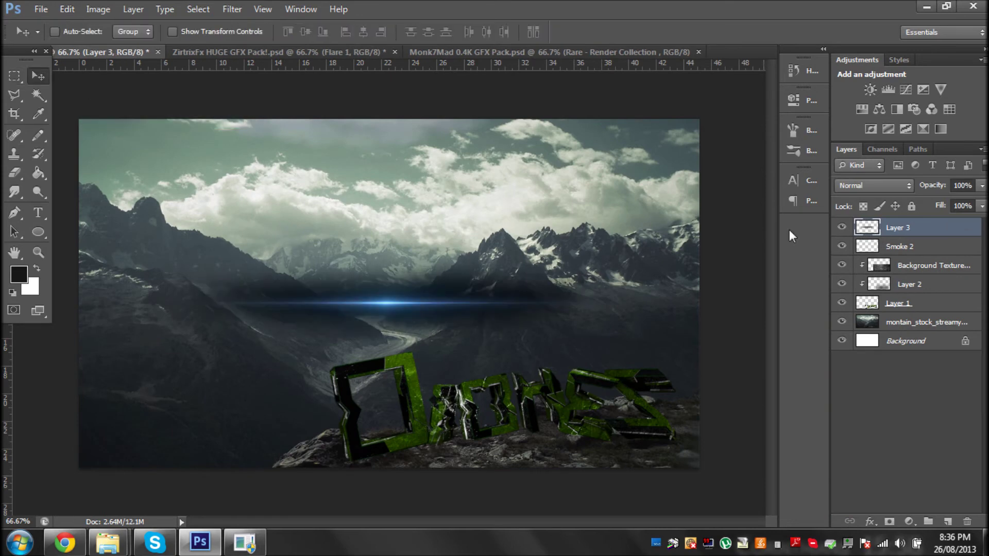
right_click(888, 227)
- Add a dark grey Color Overlay layer style to Layer 3
double_click(861, 230)
left_click(564, 323)
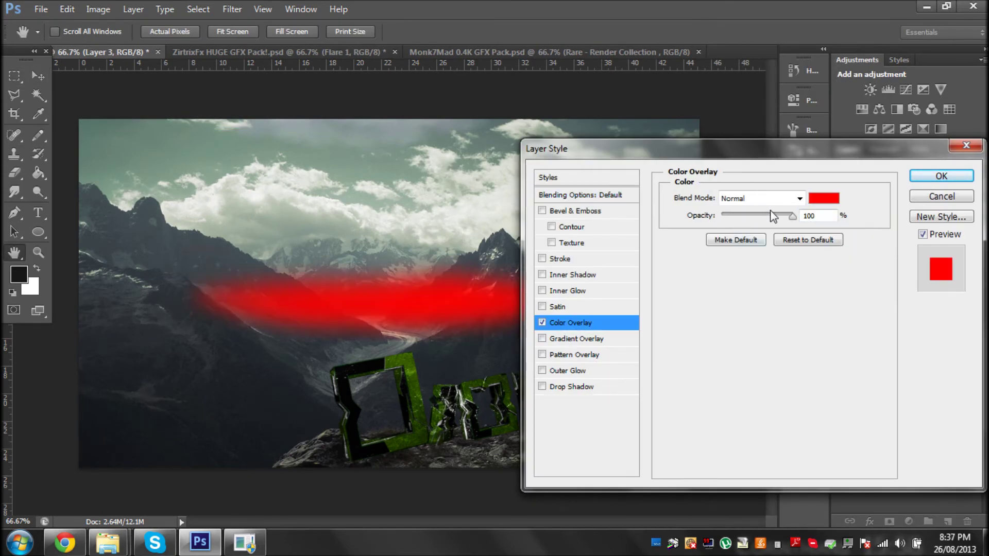
left_click(824, 198)
left_click_drag(273, 304, 270, 293)
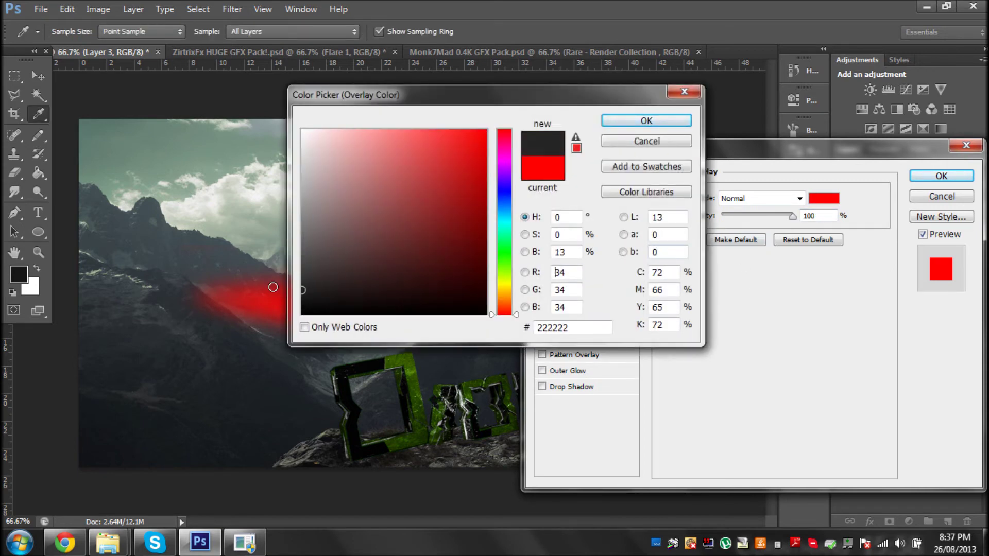
left_click(652, 118)
left_click(941, 175)
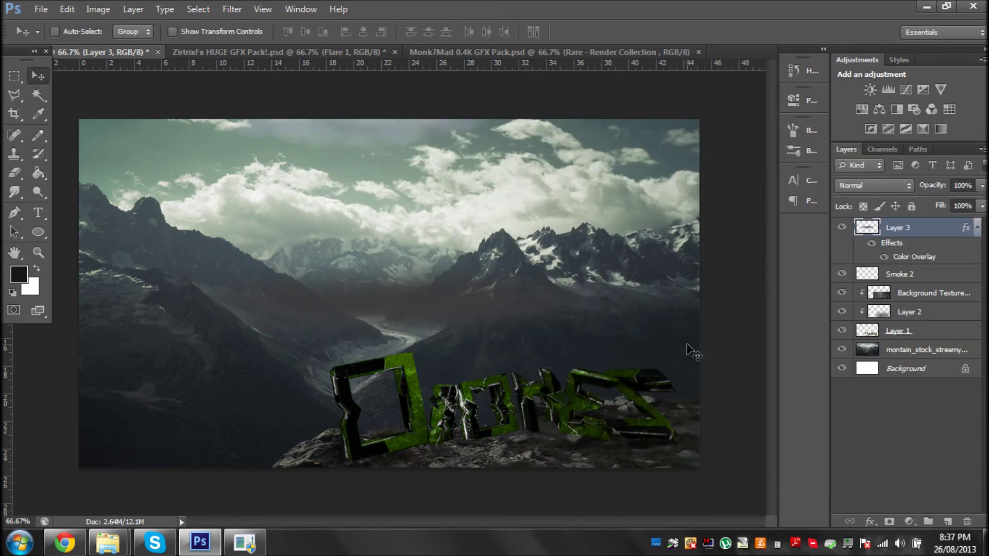
left_click_drag(515, 407, 520, 409)
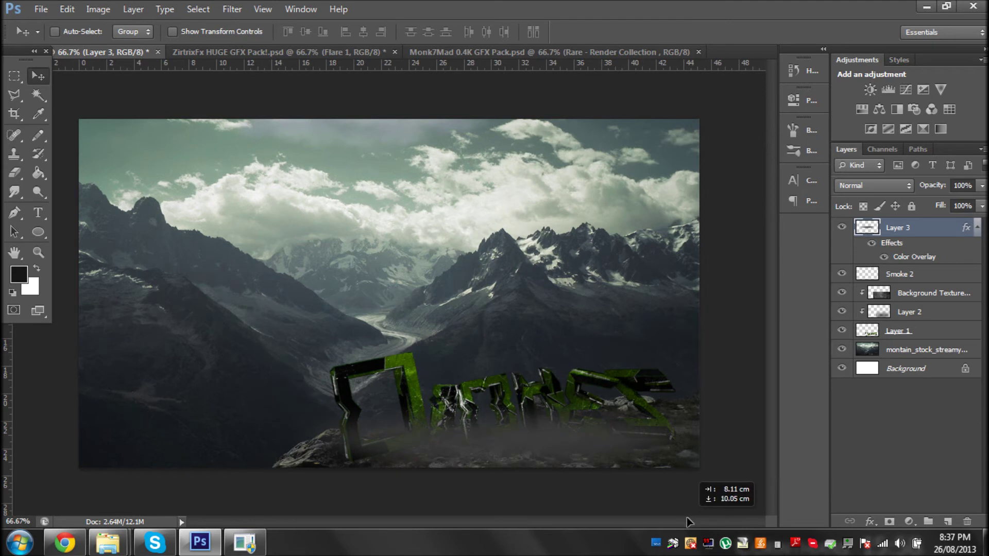
- Set Layer 3 to Normal blending at about 40% opacity
left_click(873, 185)
left_click(873, 186)
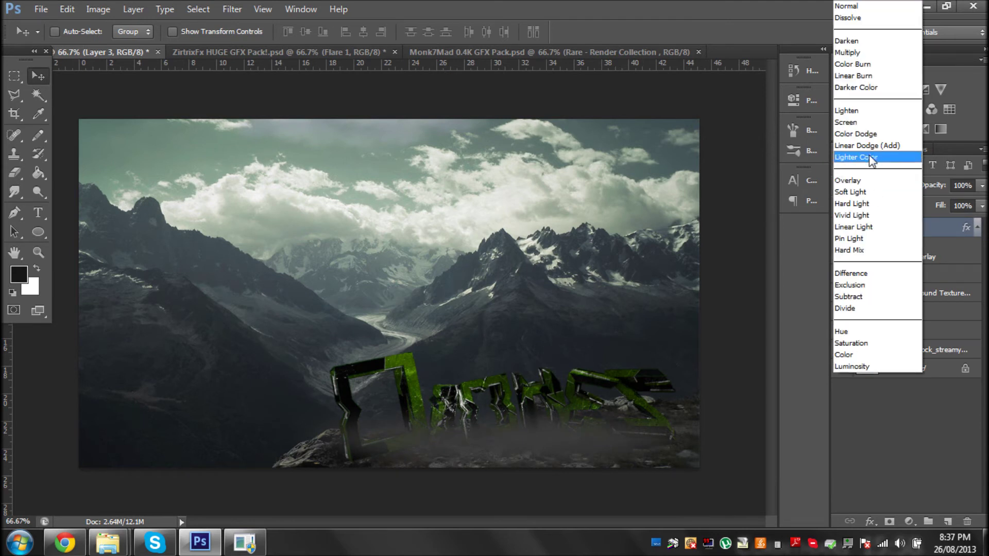
left_click(853, 7)
left_click(982, 186)
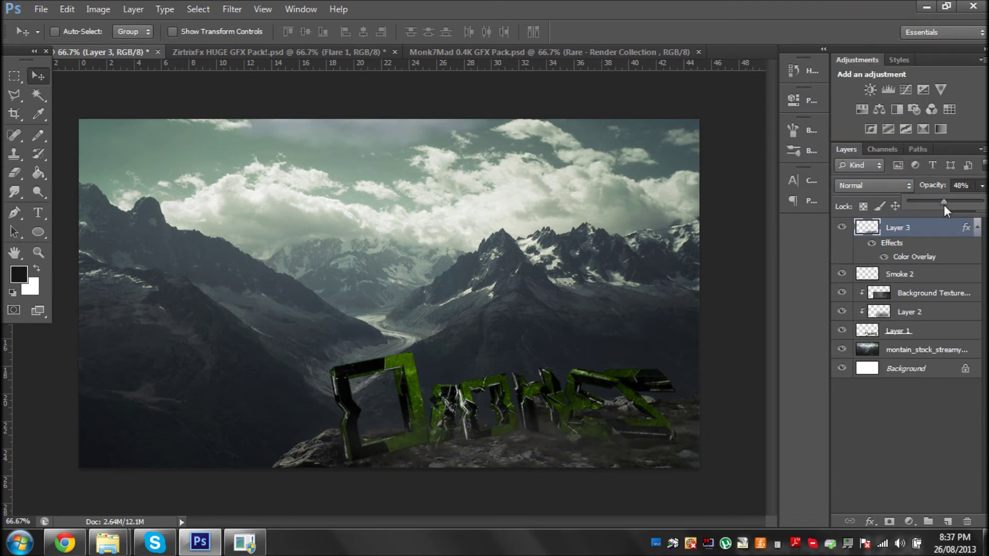
- Send a chat reply in the browser and return to Photoshop
left_click(64, 543)
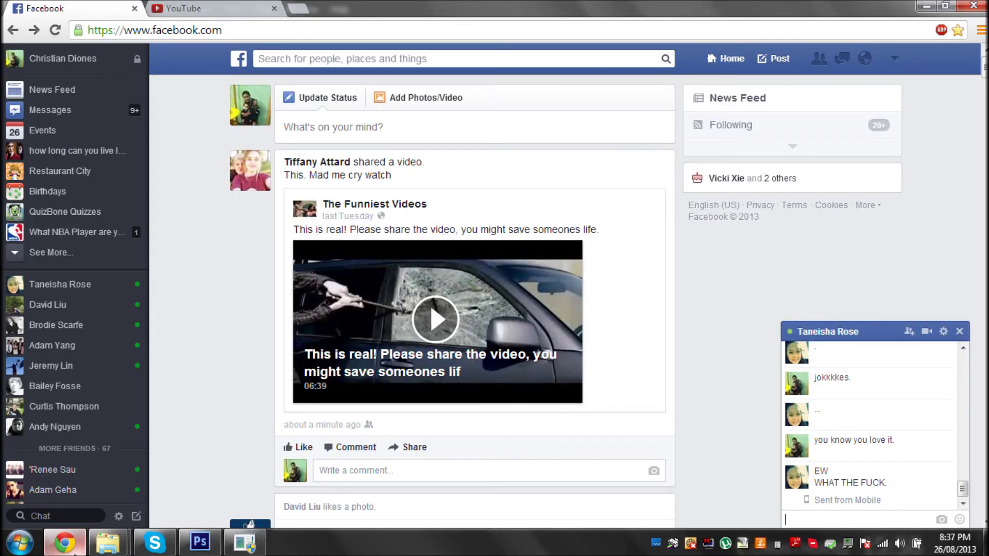
type("hahahahaha")
key("shift+Return")
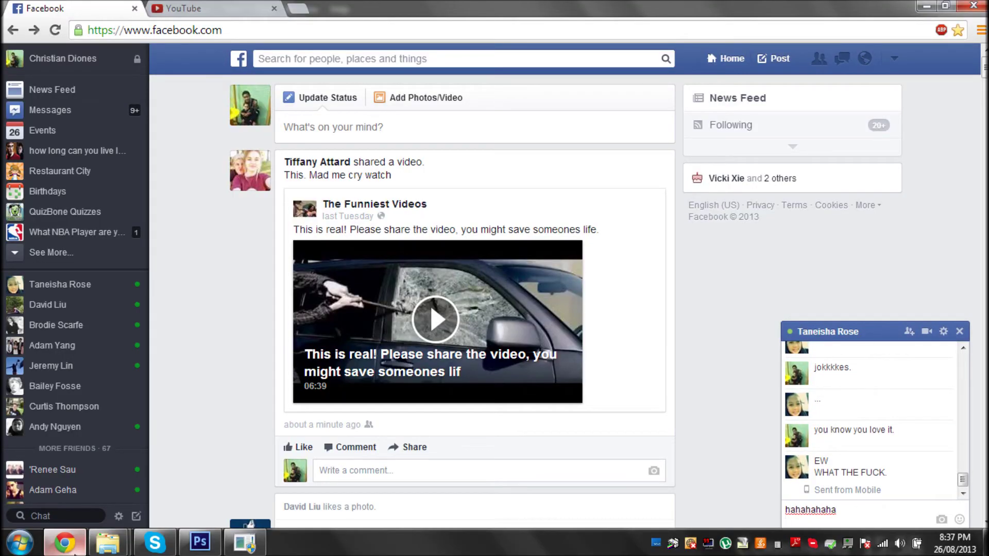
key("Return")
left_click(200, 543)
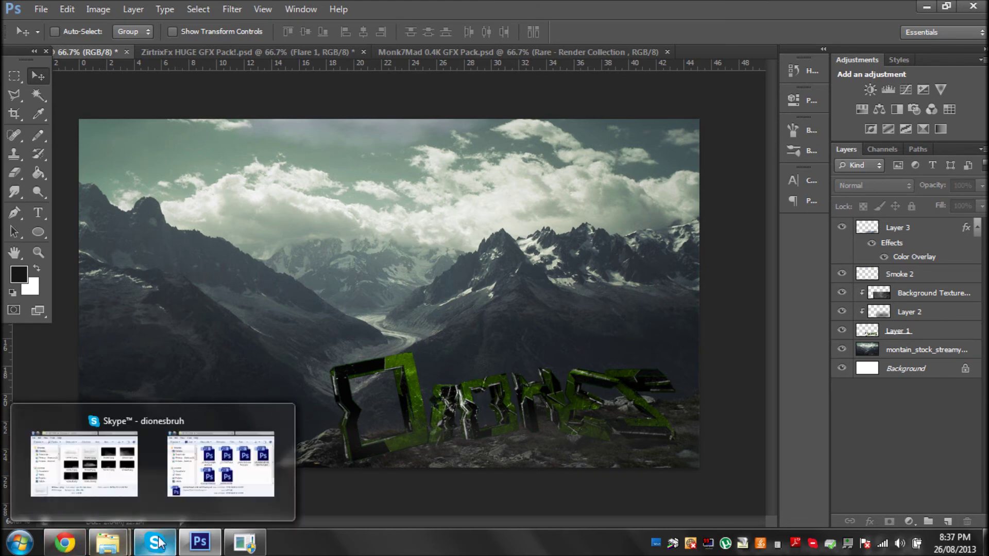
- Browse File Explorer to the GFX > Desktop folder
left_click(211, 443)
left_click(353, 165)
scroll(465, 218, "down", 3)
scroll(474, 221, "up", 2)
scroll(515, 227, "up", 2)
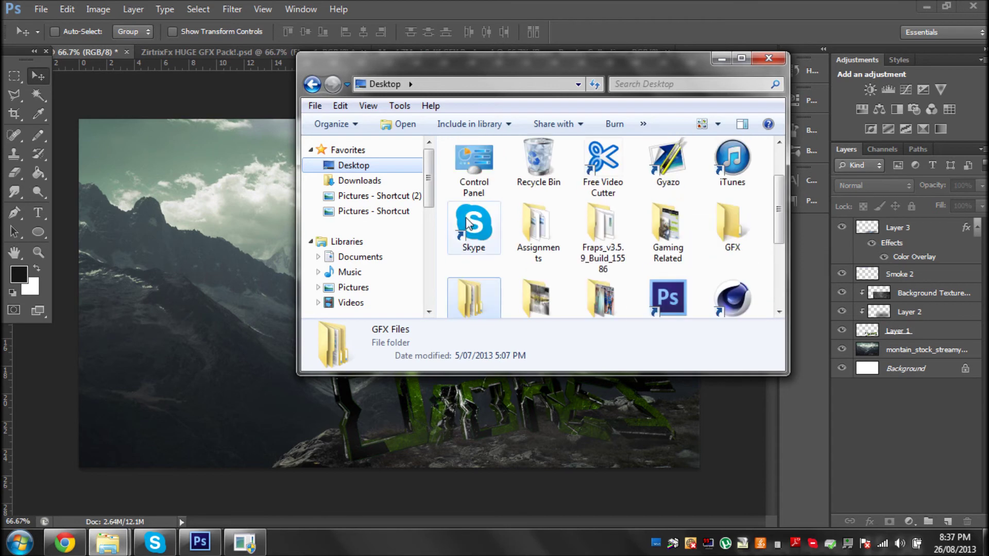
double_click(732, 226)
double_click(566, 165)
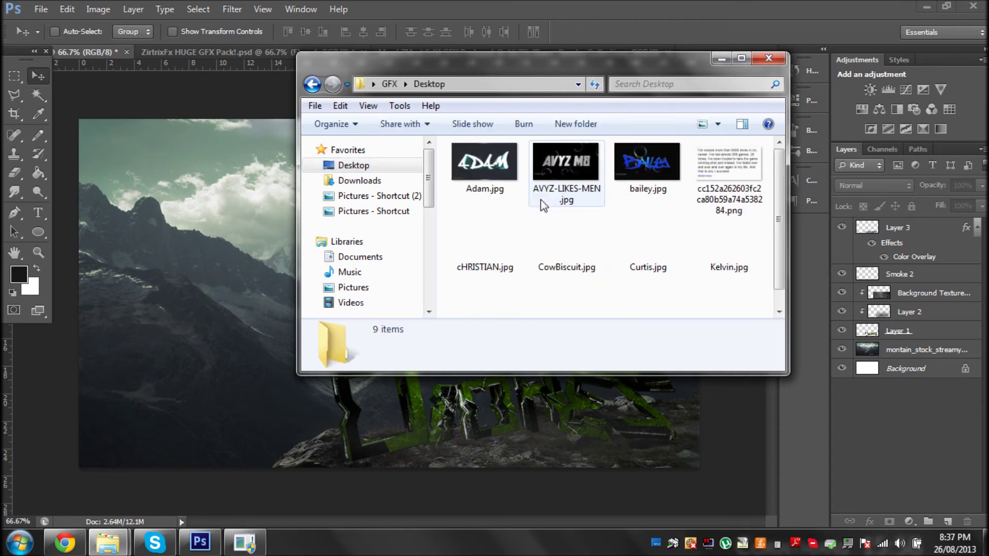
- Preview Michael-Jordan.jpg in Photo Viewer, then draw a paragraph text box over the sky
double_click(485, 296)
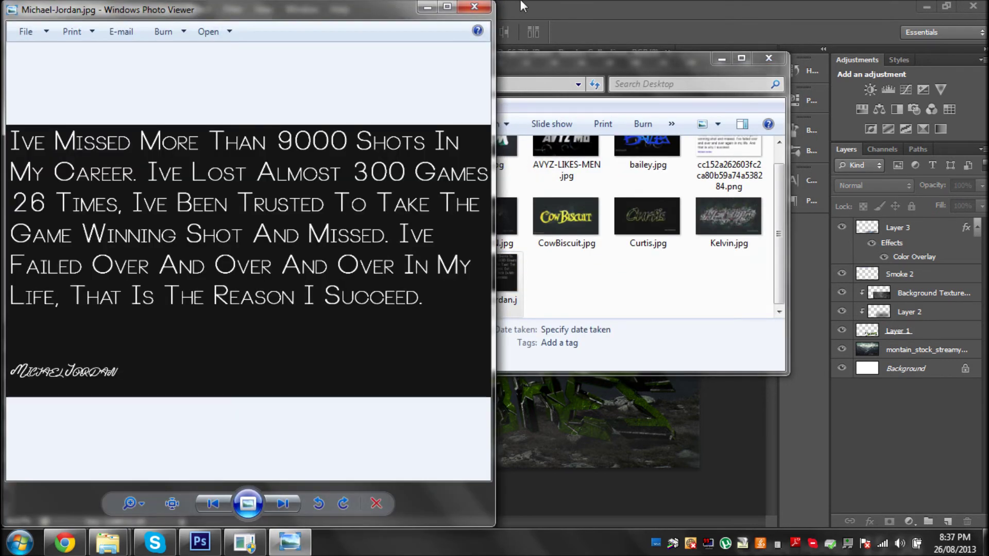
left_click(522, 6)
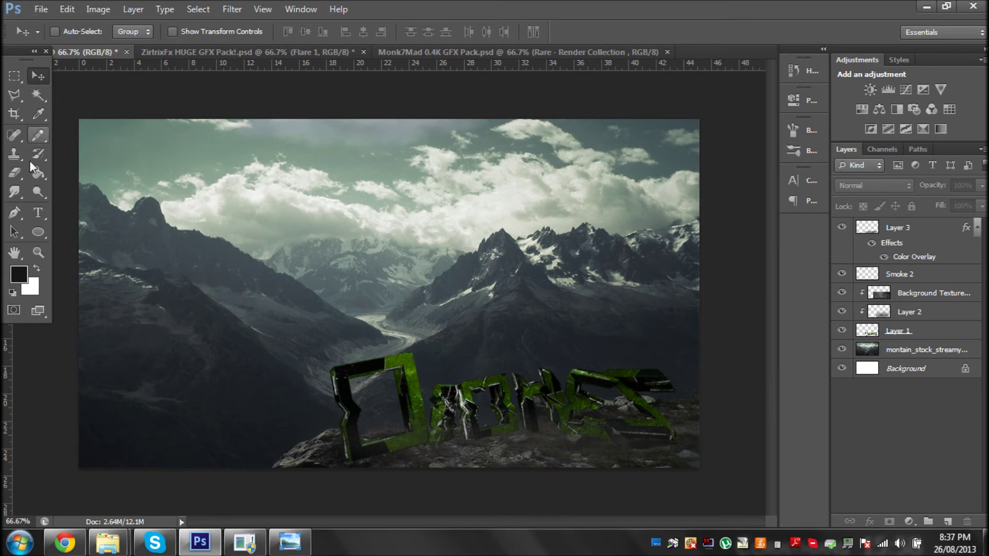
left_click_drag(182, 148, 603, 328)
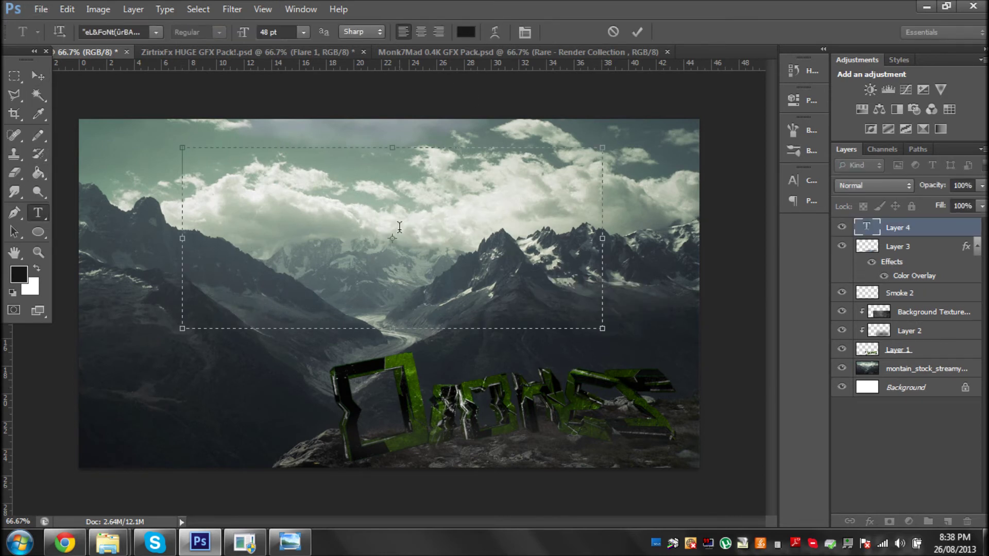
- Set the font to Arial Regular and start typing 'FAILED OVER AND OVER IN MY LIFE'
key("BackSpace")
key("BackSpace")
key("BackSpace")
left_click(156, 32)
key("Escape")
left_click(216, 303)
type("FAILED OVER AND OV ER IN")
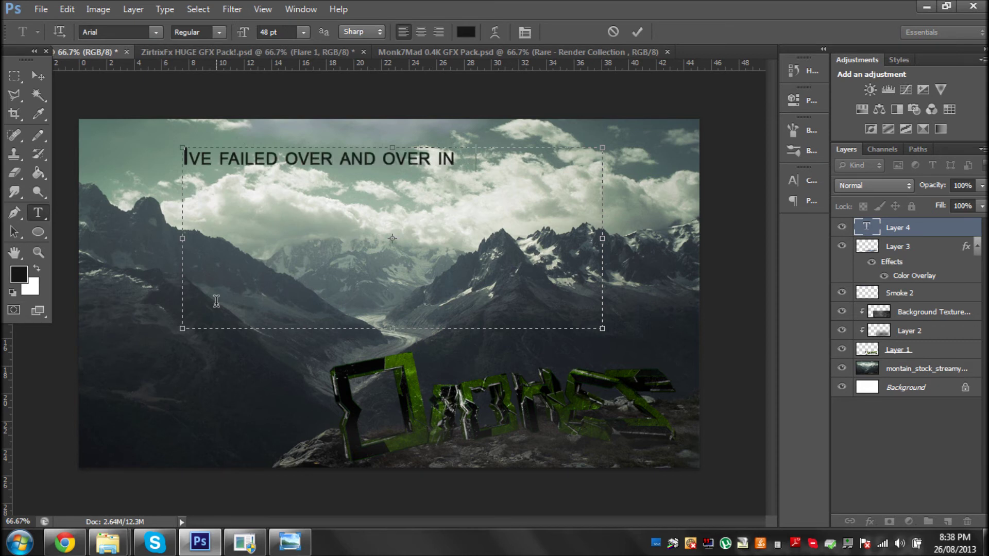
type(" MY LIFE, THATS")
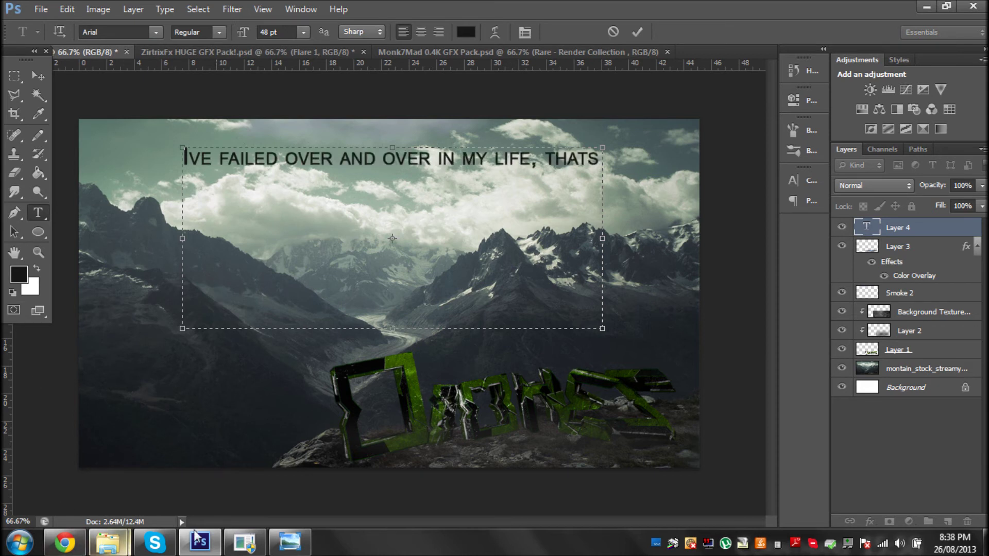
- Fix mistyped letters and remove a stray second line, checking the quote image for reference
left_click(289, 542)
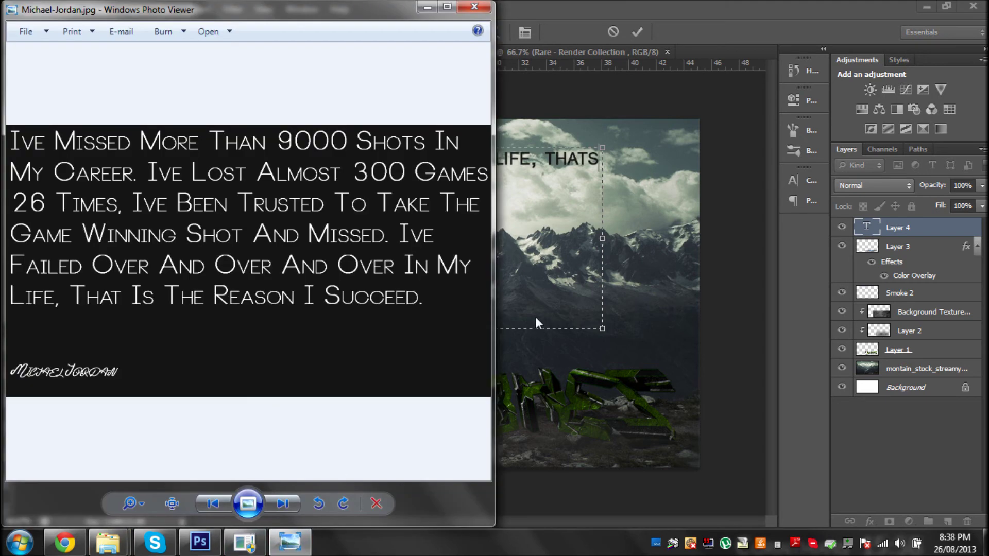
left_click(532, 277)
key("BackSpace")
key("BackSpace")
key("BackSpace")
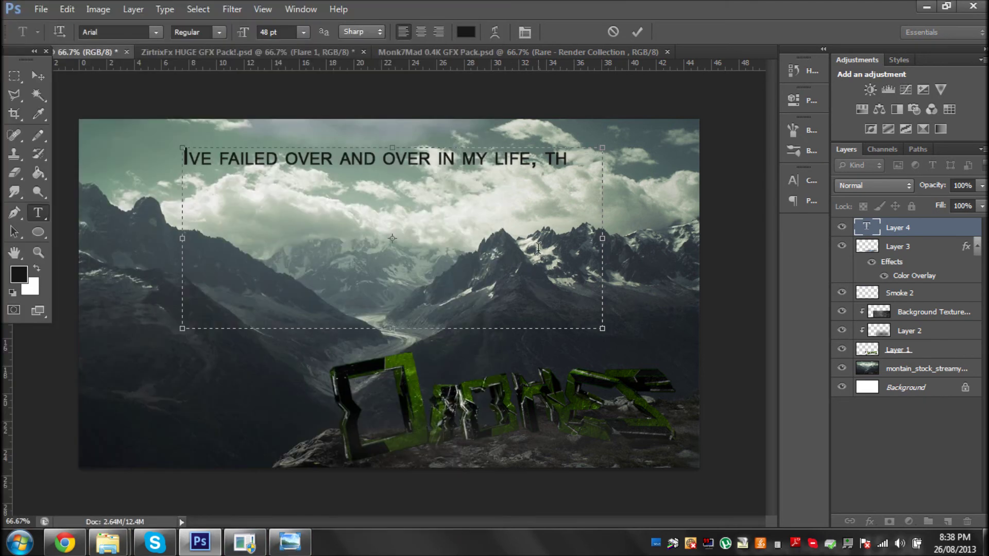
type("LAAWL I ")
type("HAVE A TERRIBLE MEMOR")
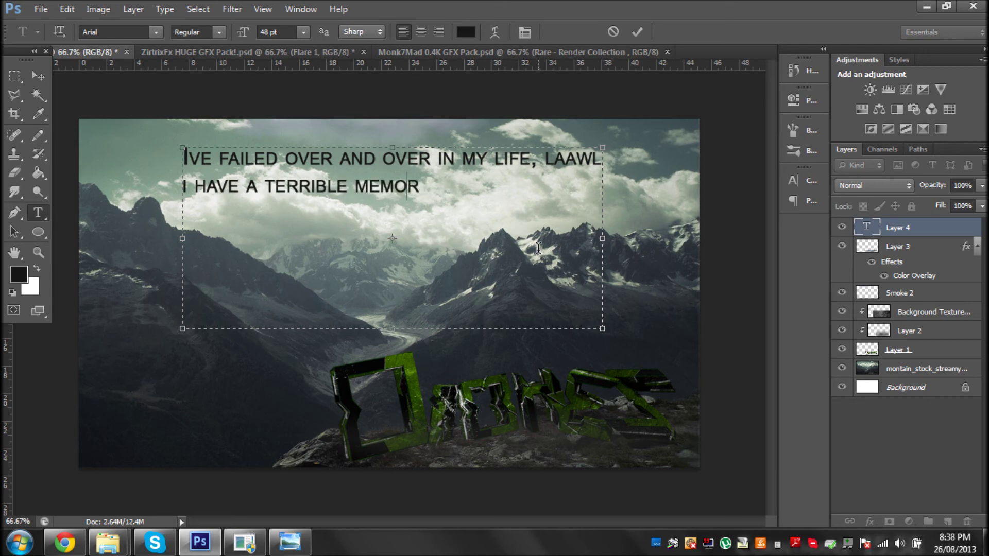
key("BackSpace")
key("BackSpace")
key("BackSpace")
key("BackSpace")
key("BackSpace")
key("BackSpace")
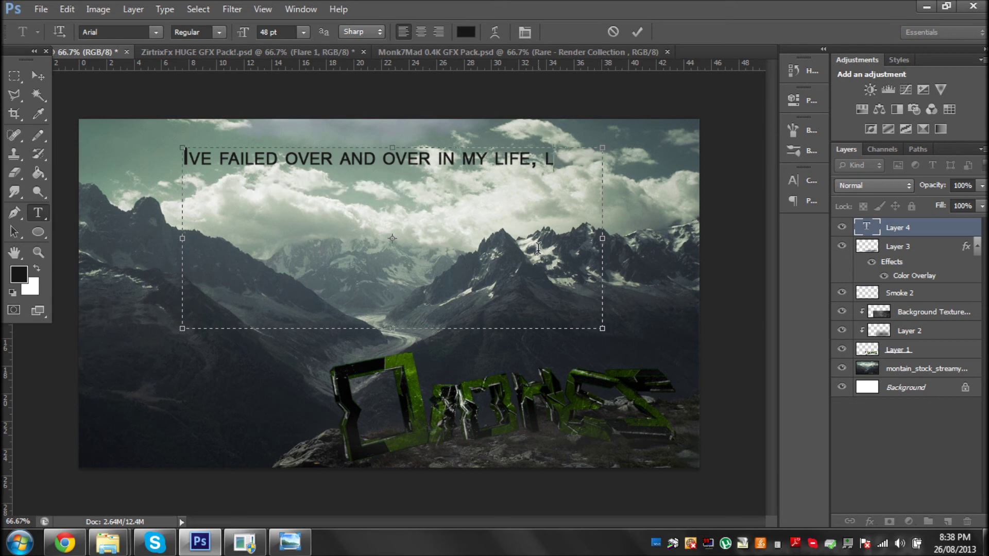
key("alt+Tab")
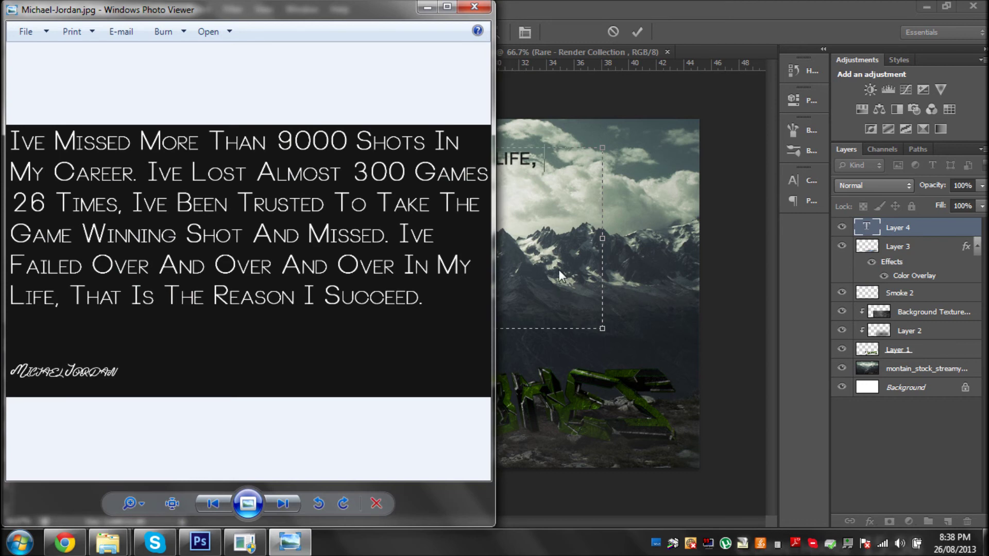
key("alt+Tab")
- Type 'THAT IS THE REASON I SUCCEED', correcting the spelling of SUCCEED
type("THAT")
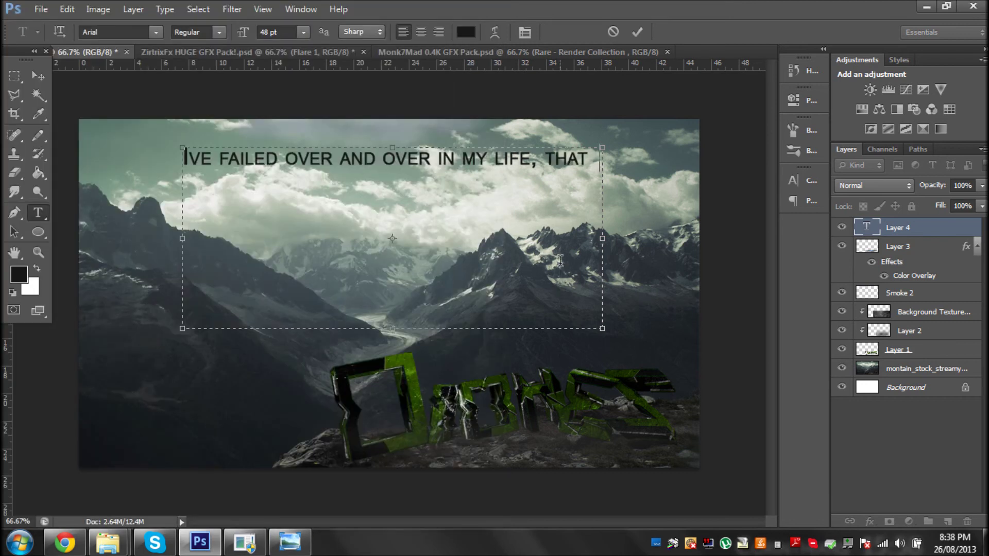
type(" IS THE REASON I SU")
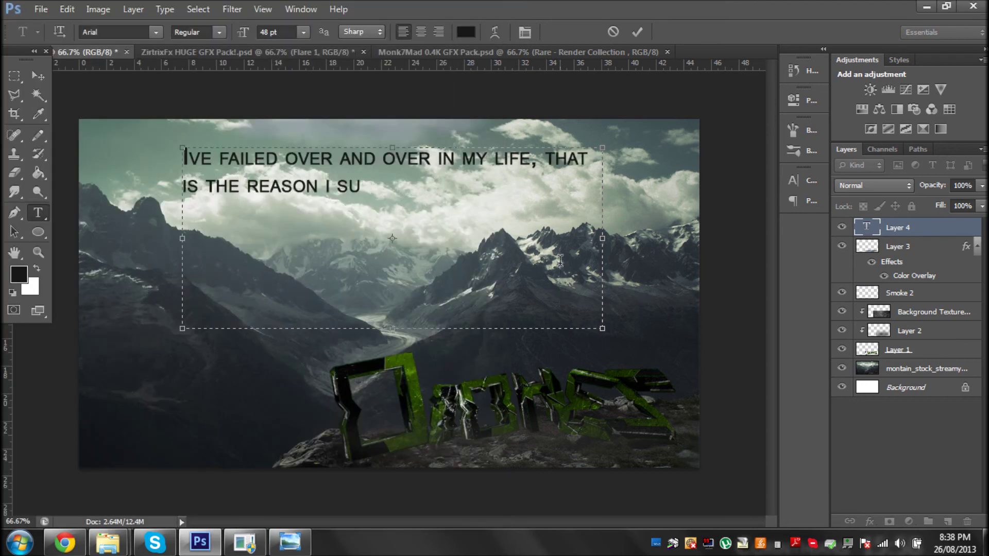
type("CSEED")
key("BackSpace")
key("BackSpace")
key("BackSpace")
type("CEED")
left_click(287, 541)
left_click(535, 262)
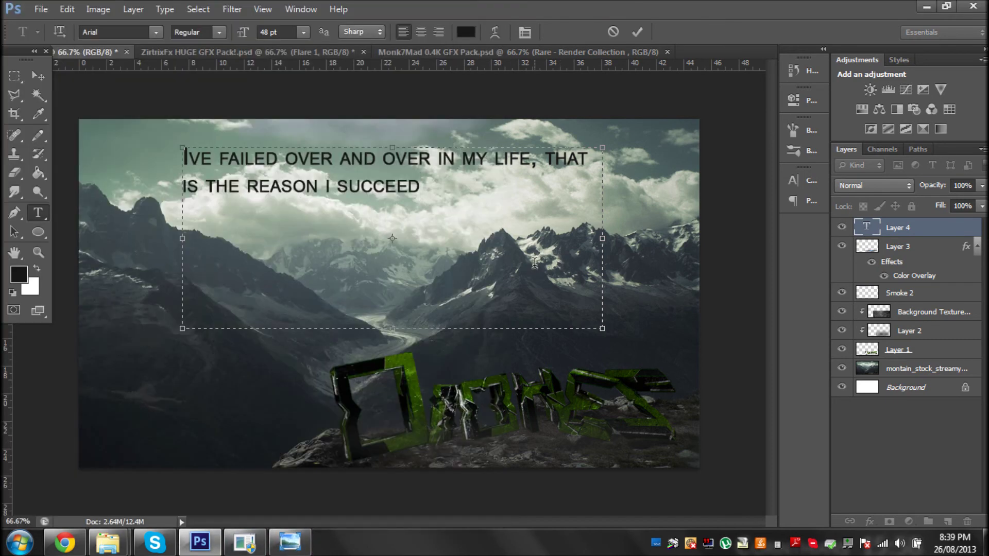
left_click_drag(441, 195, 139, 134)
left_click(410, 273)
- Browse the font list, keep Arial, and commit the quote text
left_click(156, 32)
scroll(217, 399, "down", 3)
scroll(217, 399, "down", 2)
scroll(219, 402, "down", 3)
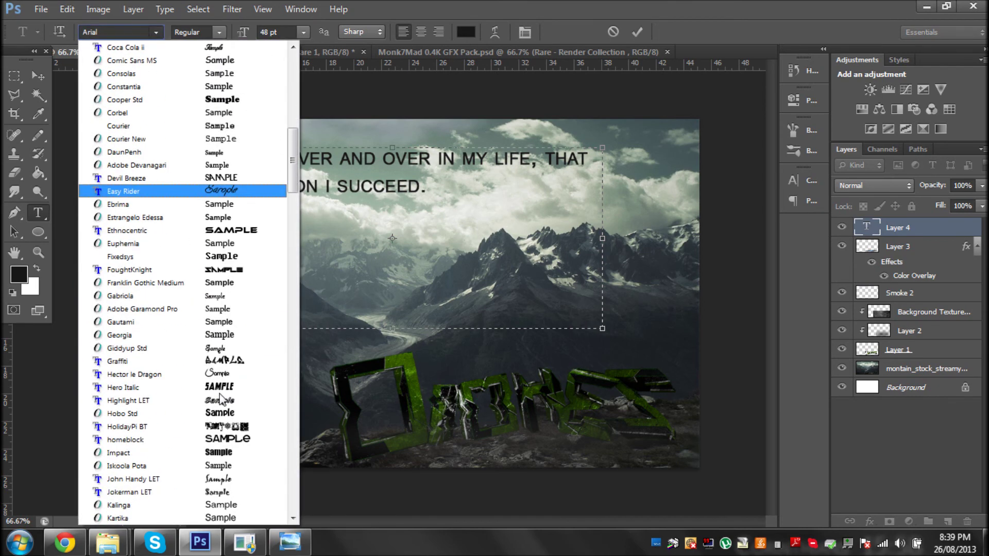
scroll(211, 387, "down", 2)
scroll(211, 386, "down", 3)
scroll(211, 386, "down", 2)
scroll(211, 386, "down", 20)
scroll(210, 381, "down", 3)
scroll(209, 378, "down", 5)
scroll(211, 381, "up", 3)
scroll(213, 384, "up", 8)
scroll(216, 386, "up", 4)
scroll(211, 387, "up", 5)
scroll(211, 387, "up", 8)
scroll(211, 387, "up", 6)
scroll(211, 388, "up", 1)
scroll(211, 387, "up", 4)
scroll(211, 387, "up", 5)
scroll(211, 387, "up", 1)
scroll(211, 387, "up", 1)
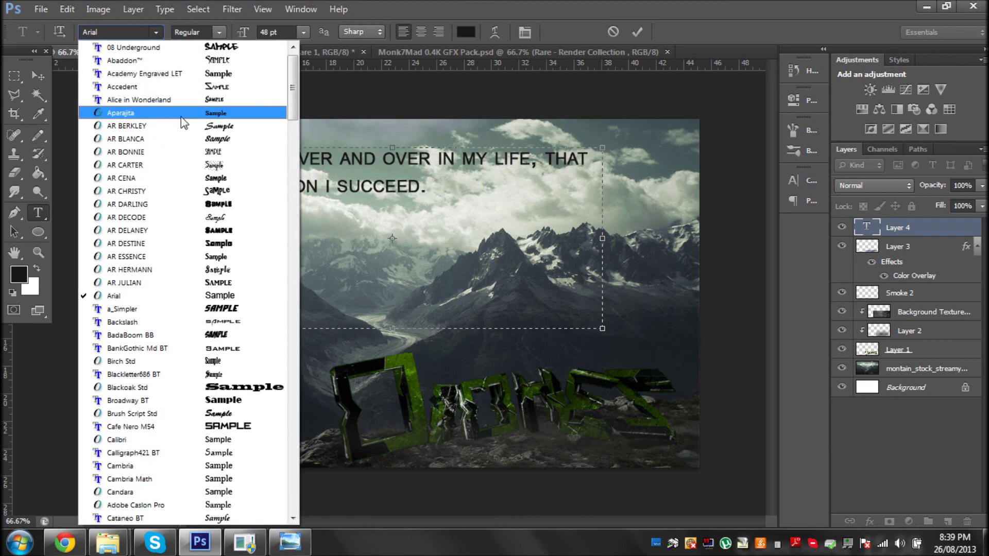
left_click(329, 238)
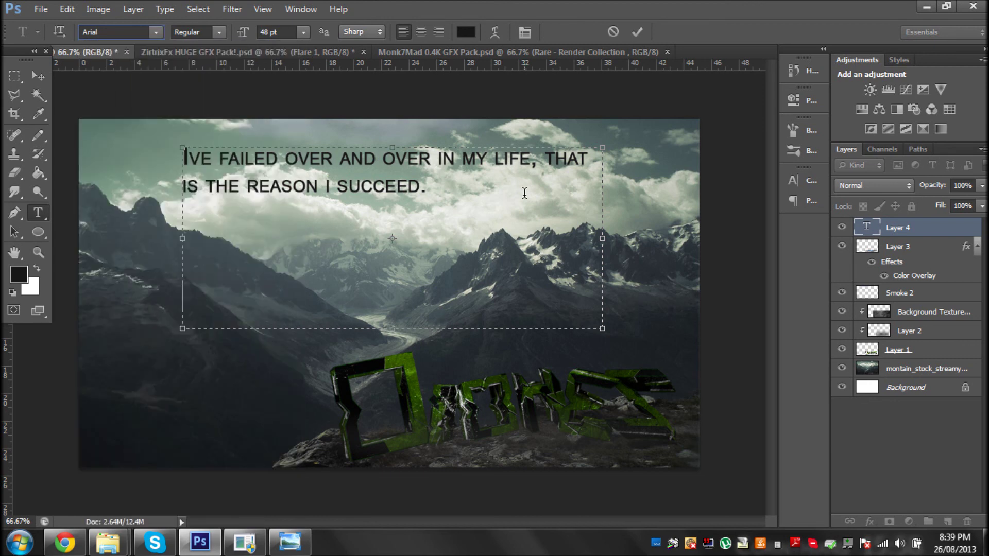
left_click(885, 459)
left_click(907, 227)
- Blend the quote layer in Soft Light and move it down over the clouds
left_click(871, 186)
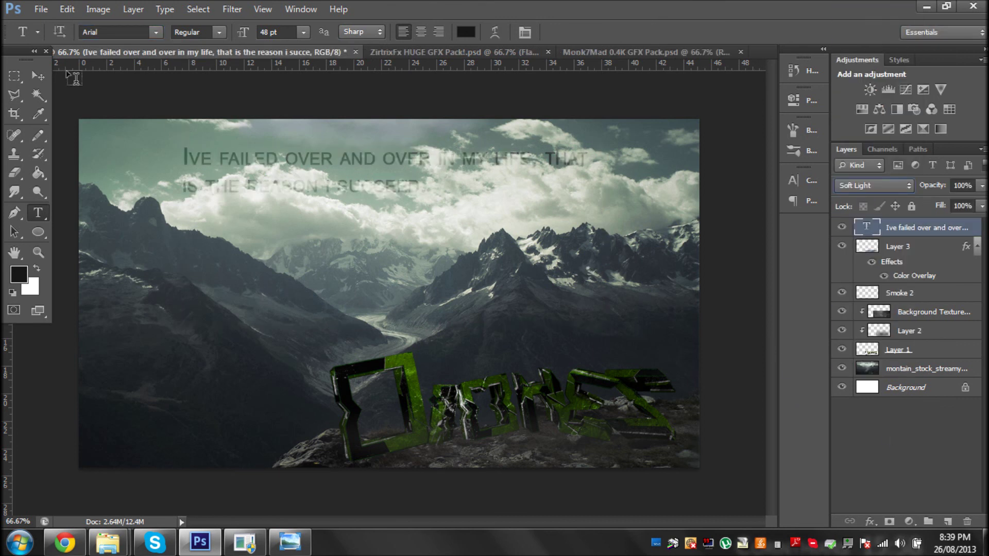
left_click(37, 76)
mouse_move(258, 249)
left_mouse_down()
mouse_move(255, 336)
mouse_move(253, 289)
left_mouse_up()
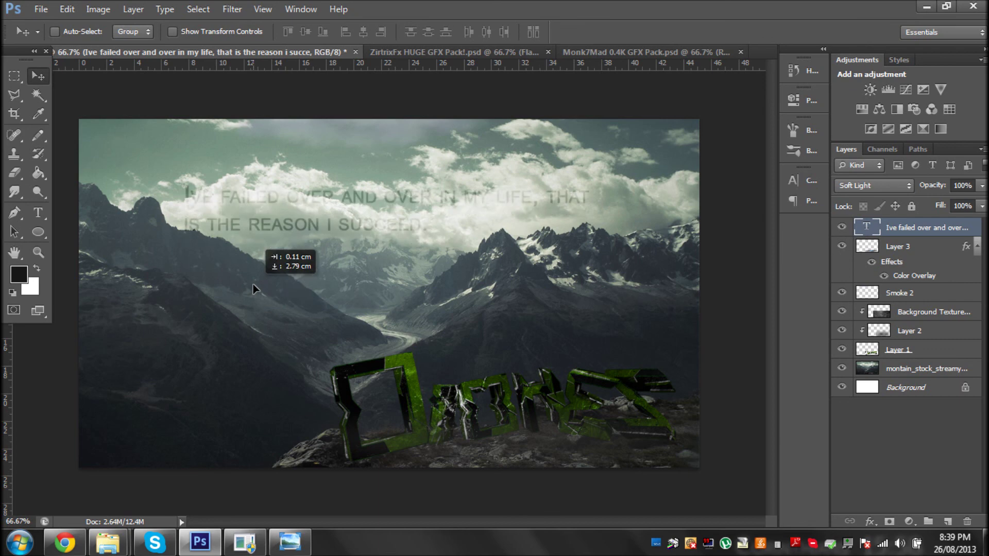